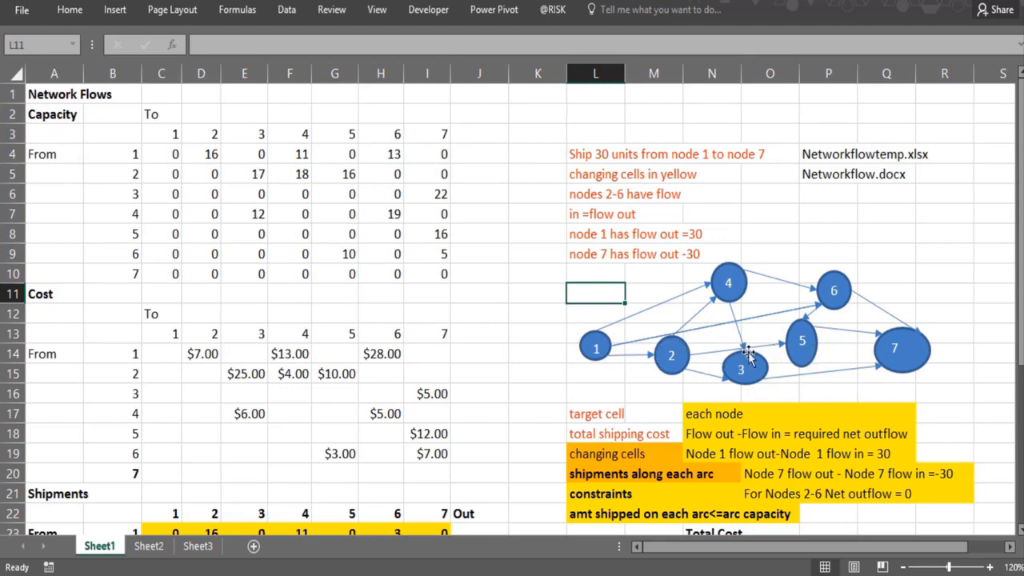
Step: Examine node 1's entries in the capacity, cost and shipments tables along with the problem notes and network diagram
left_click(518, 350)
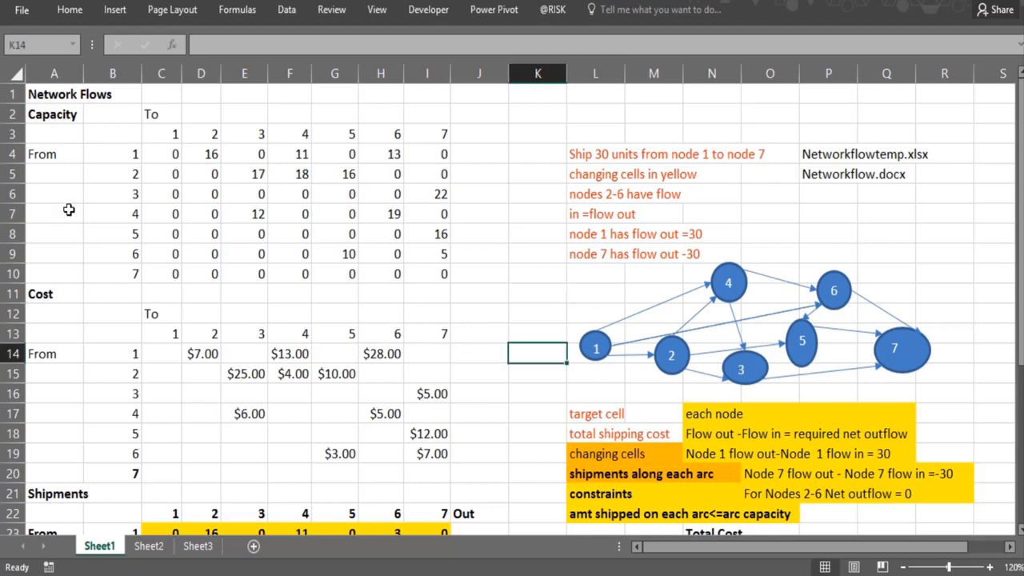
left_click(201, 159)
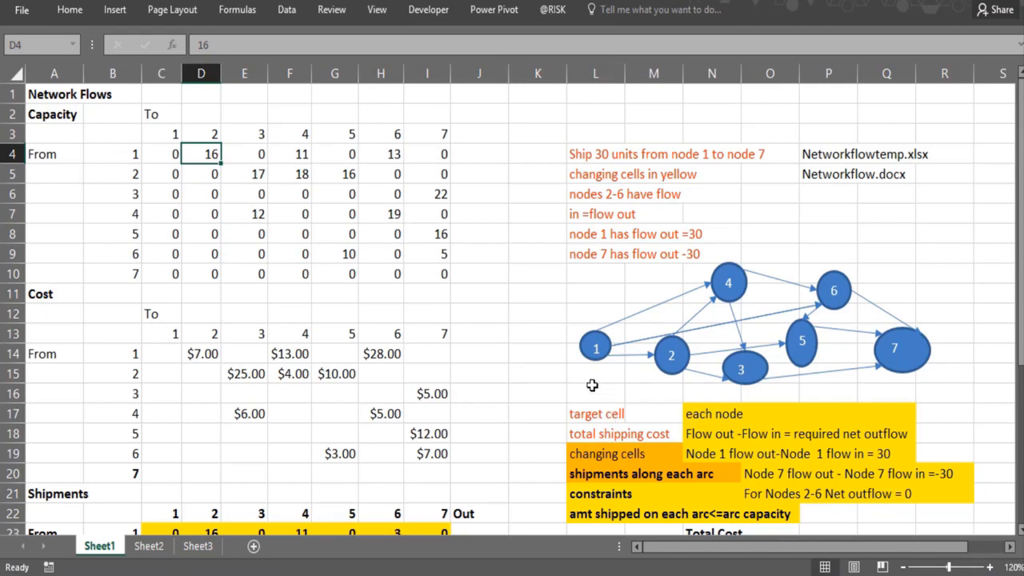
left_click(586, 154)
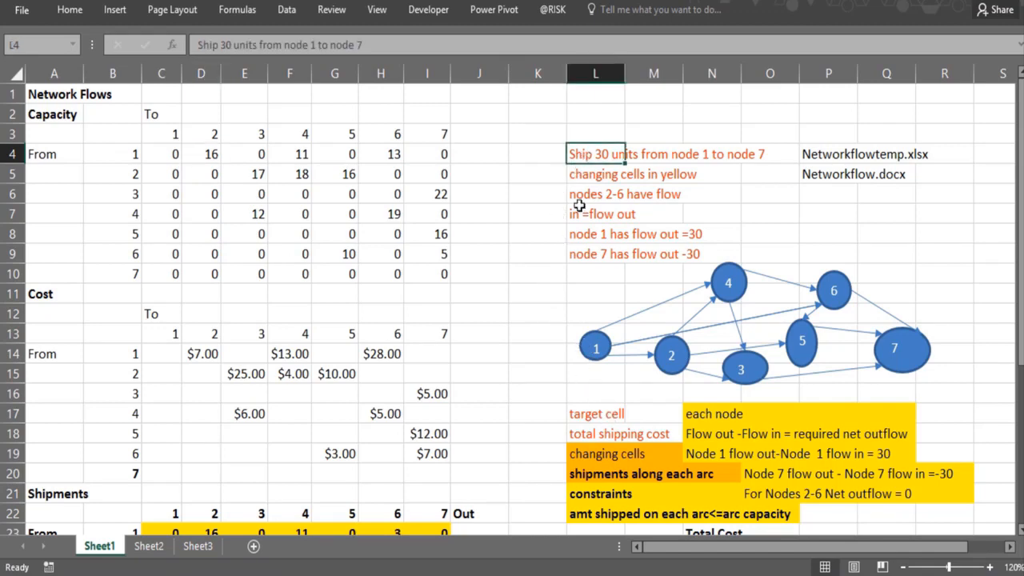
left_click(571, 349)
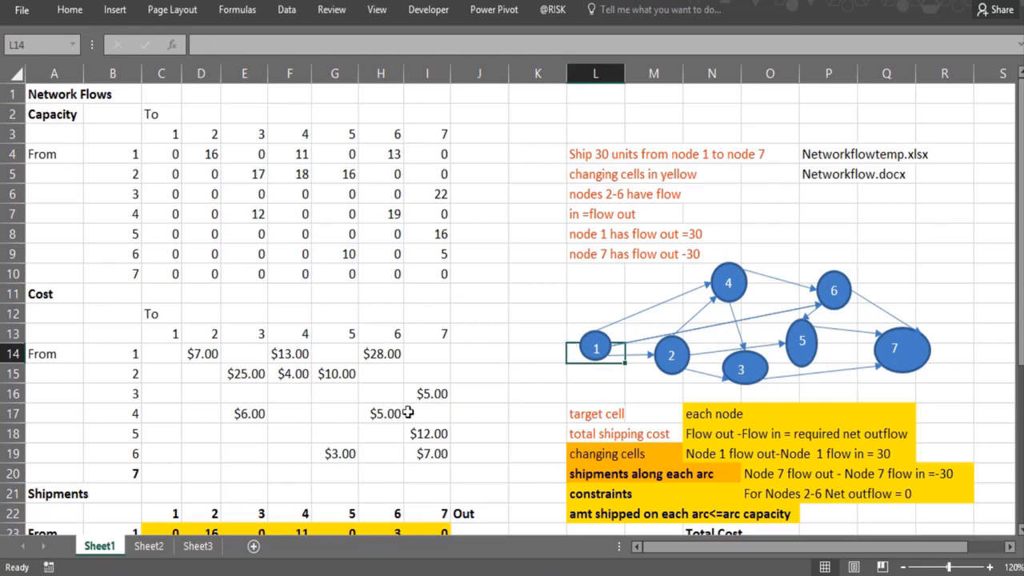
scroll(407, 412, "down", 1)
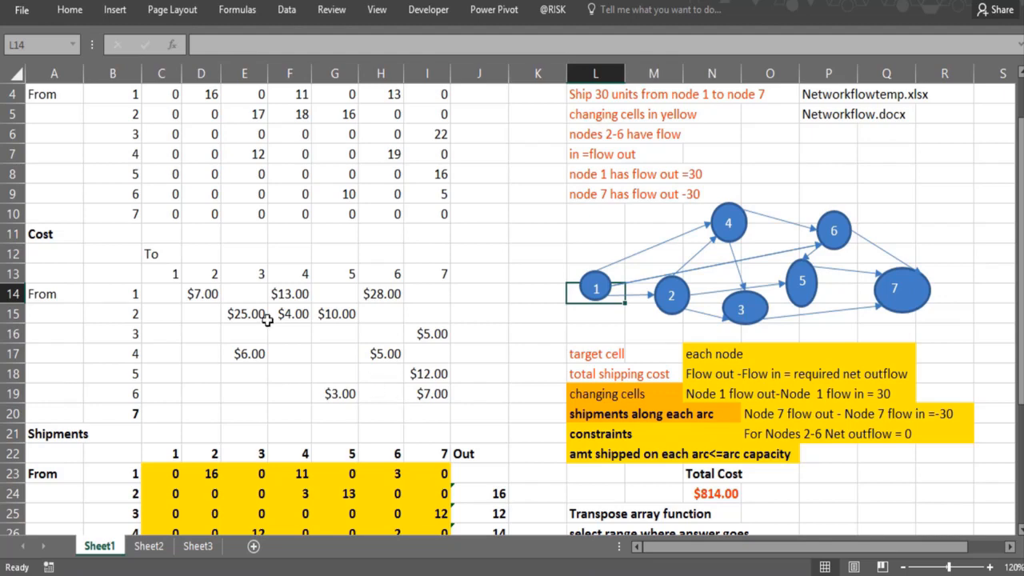
left_click(193, 295)
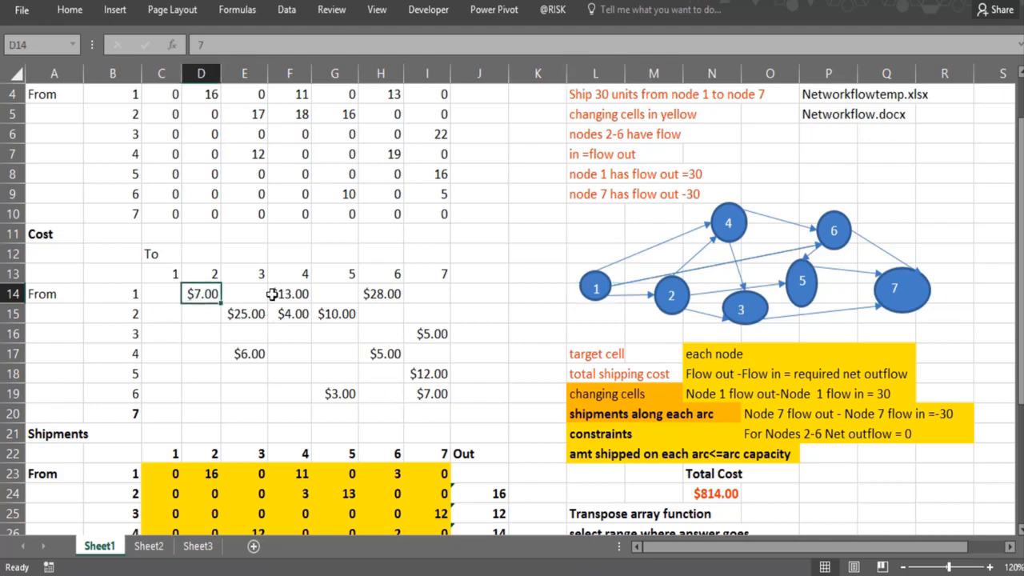
left_click(384, 293)
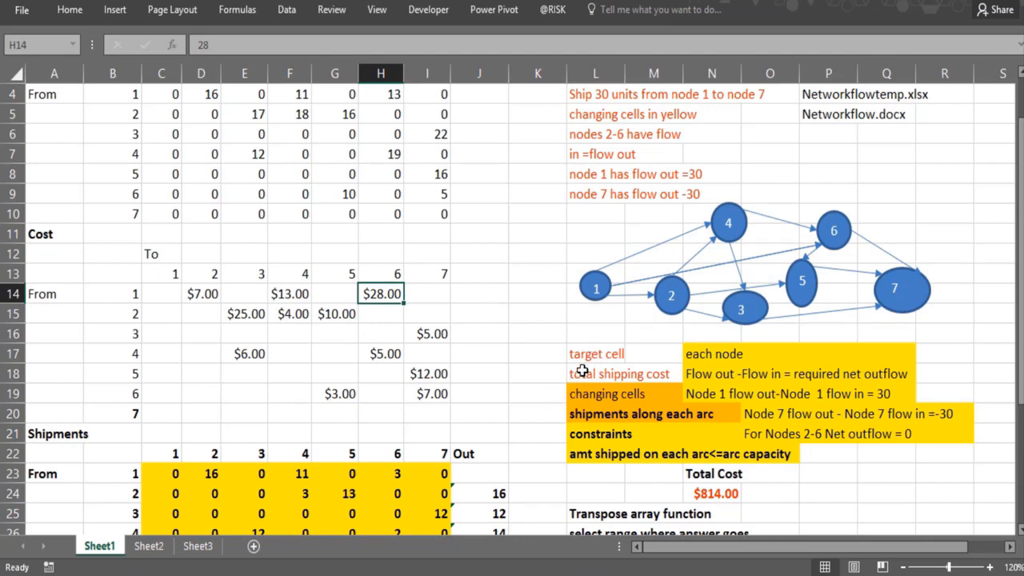
left_click(191, 478)
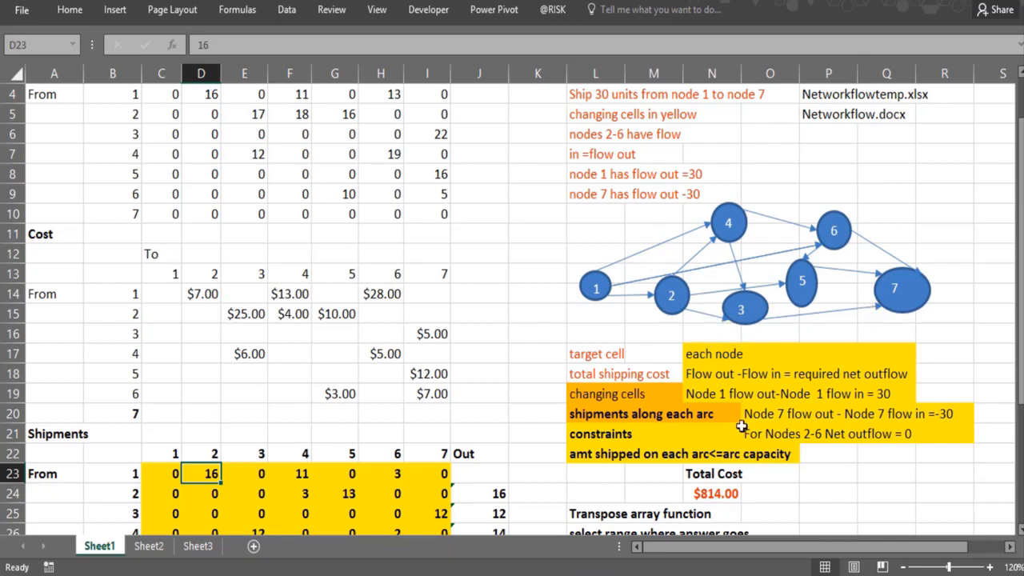
Step: Clear the existing Out totals for nodes 2 to 7 in J24:J29 of the Shipments table
left_click(255, 414)
key("Down")
key("Down")
key("Down")
key("Down")
key("Down")
key("Down")
key("Down")
key("Down")
key("Down")
key("Down")
key("Down")
key("Down")
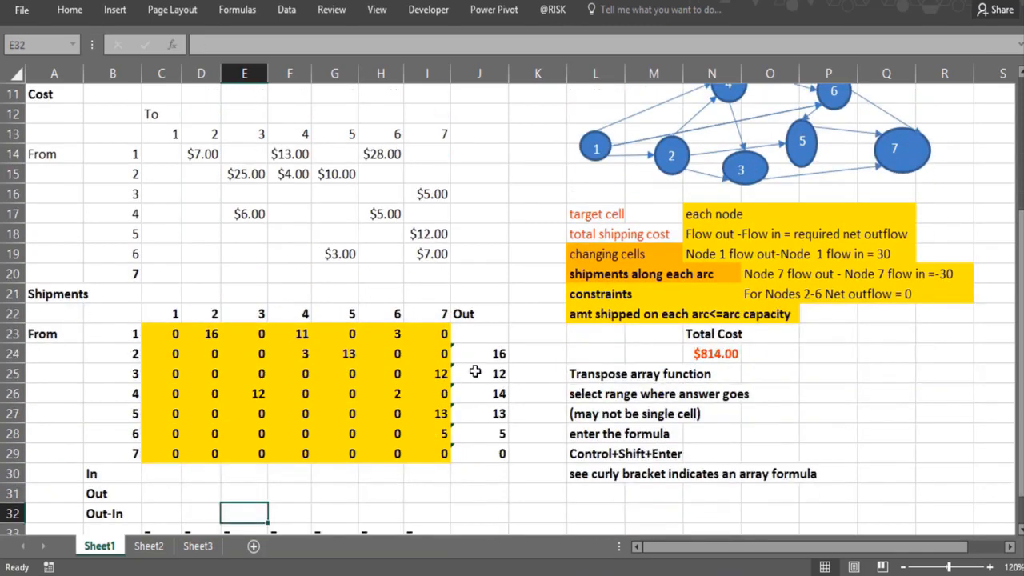
left_click_drag(479, 354, 482, 445)
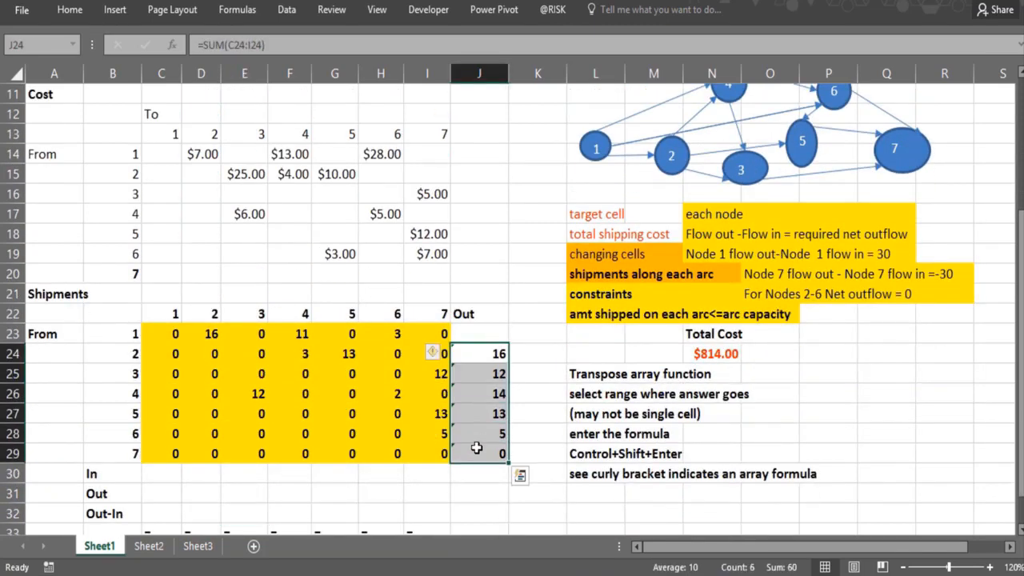
key("Delete")
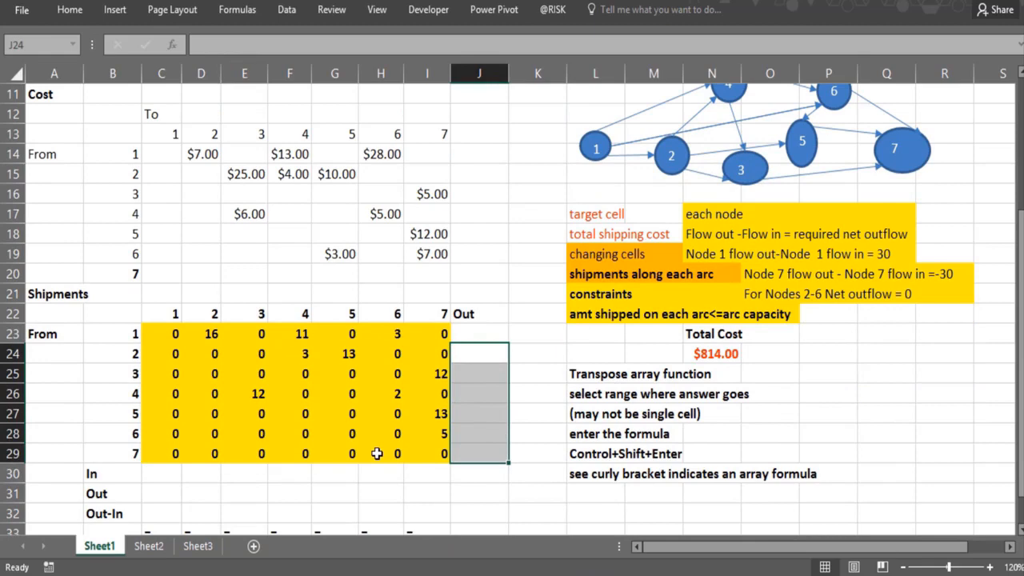
Step: Total each node's outgoing shipments in the Out column with =SUM(C23:I23) in J23, filled down to J29
left_click(468, 331)
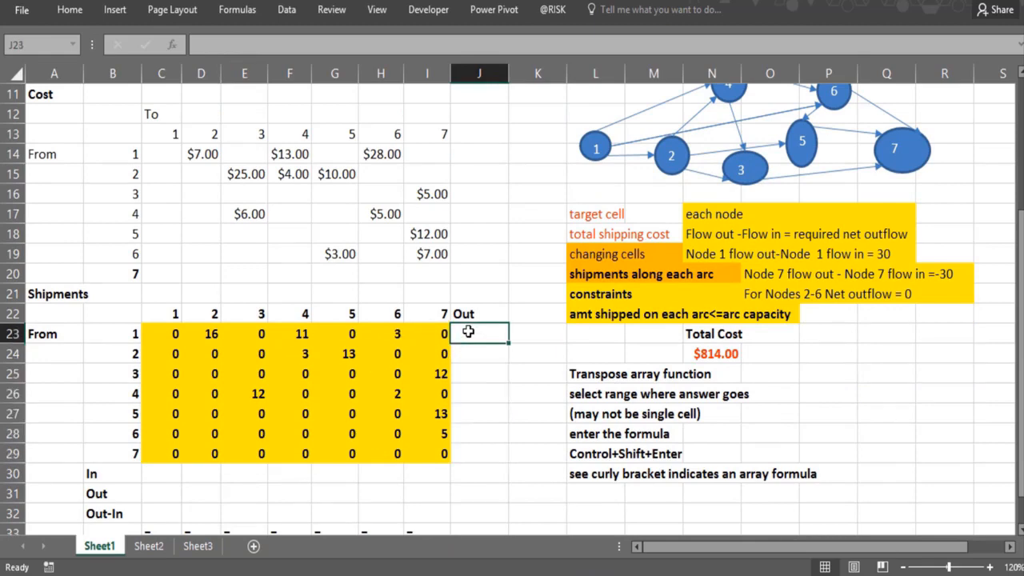
left_click(121, 331)
left_click(163, 338)
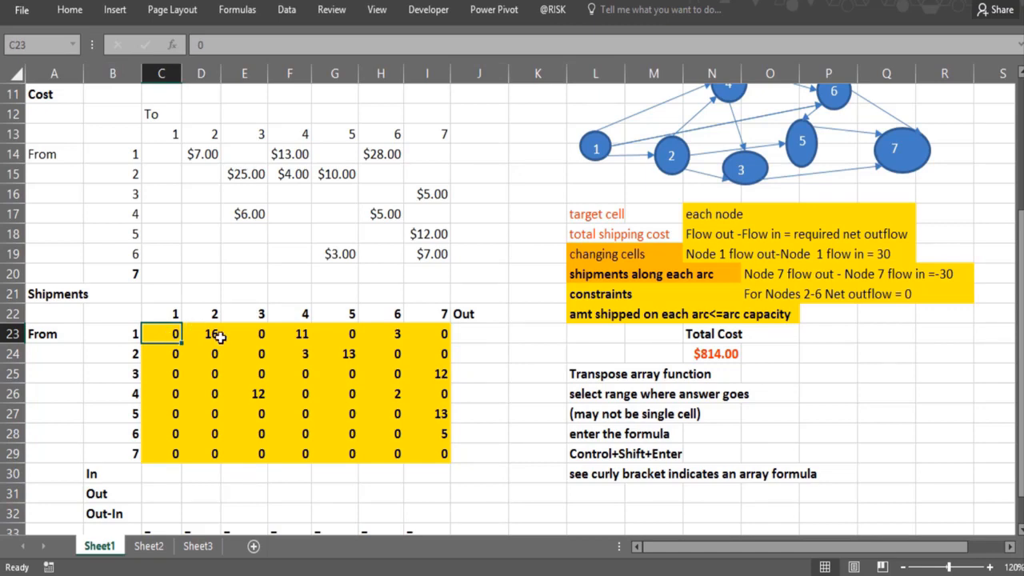
left_click(467, 337)
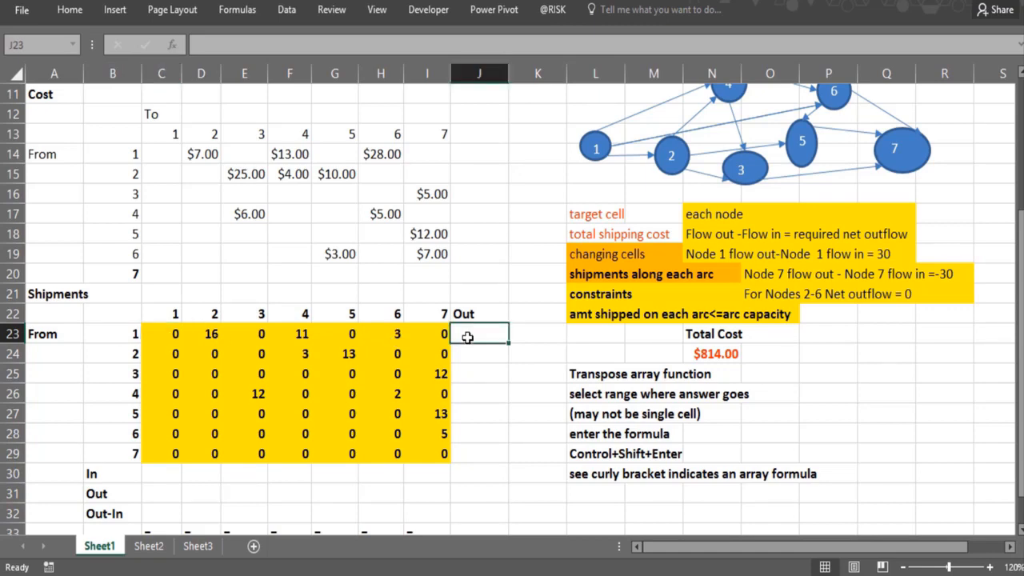
type("=sum(")
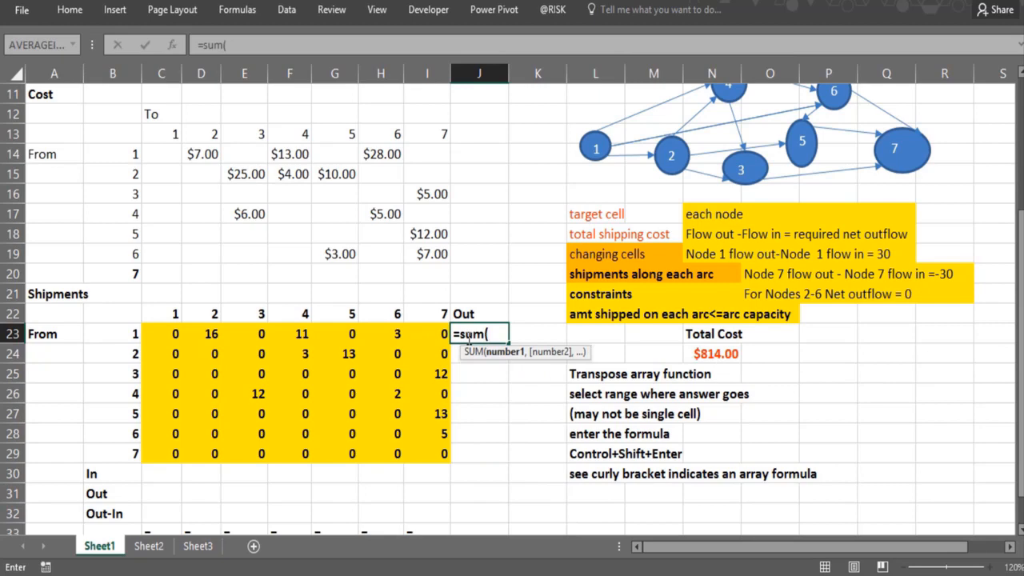
left_click_drag(164, 334, 419, 331)
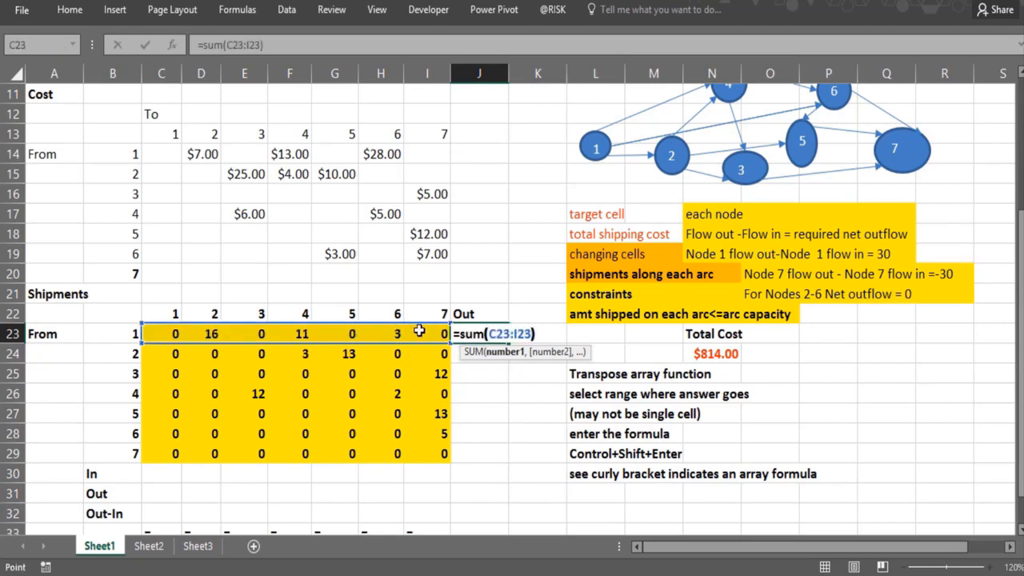
type(")")
key("Return")
left_click(484, 334)
left_click_drag(508, 345, 503, 456)
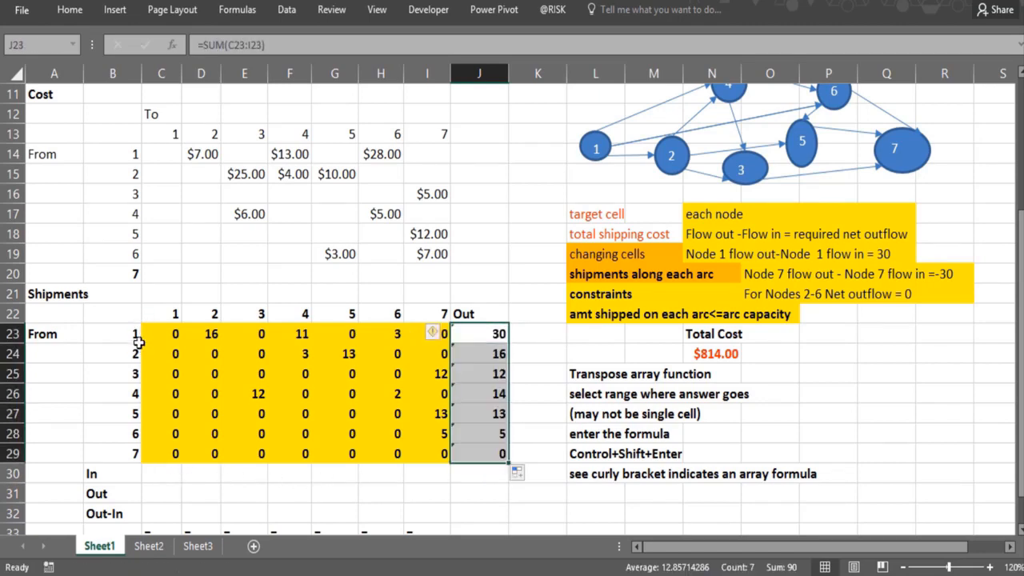
Step: Total each node's incoming shipments in the In row with =SUM(C23:C29) in C30, filled across to I30
left_click(169, 472)
type("=sum(")
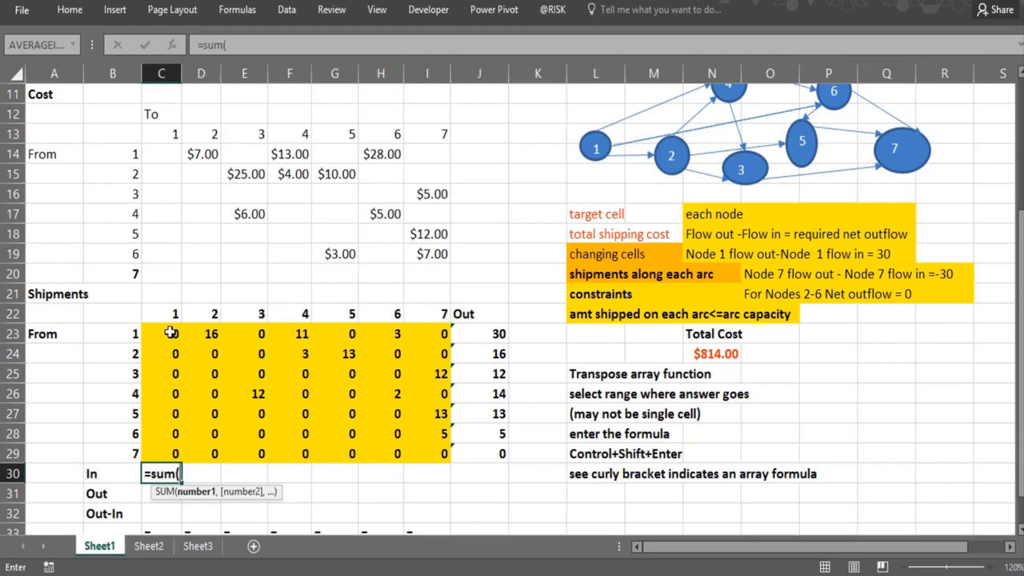
left_click_drag(170, 333, 159, 455)
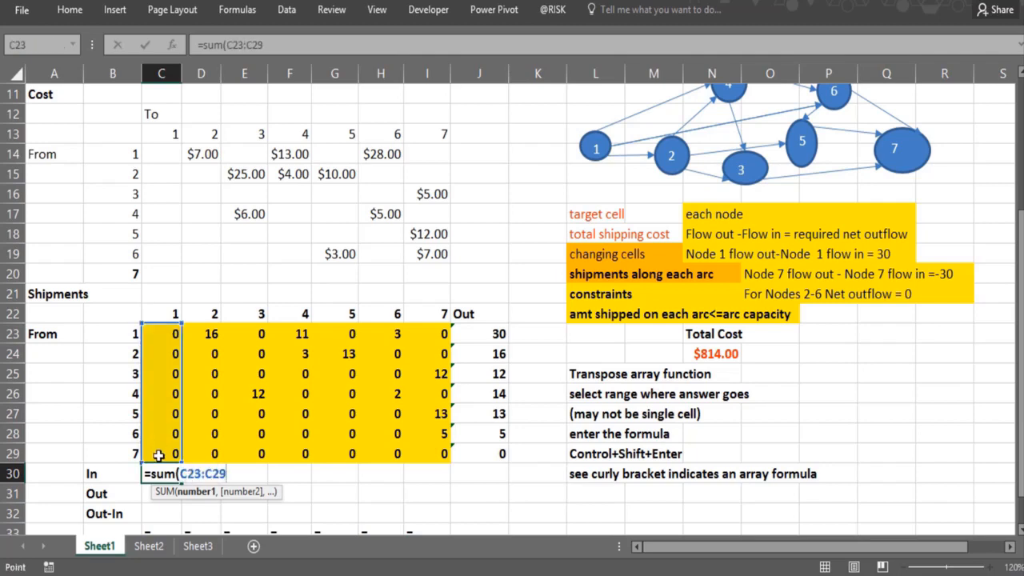
type(")")
key("Return")
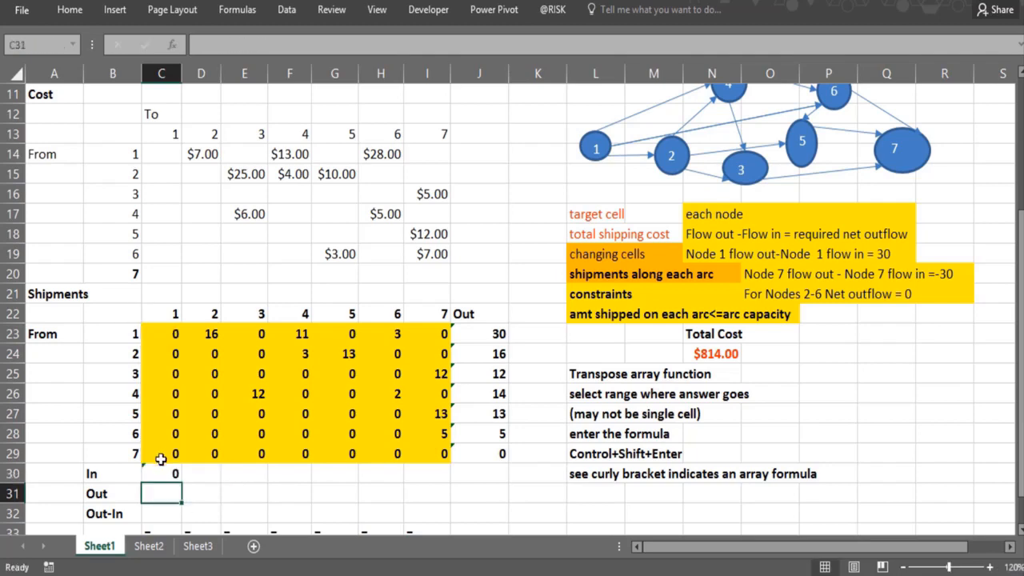
left_click(181, 473)
left_click(176, 474)
left_click_drag(181, 483, 440, 491)
Step: Fill the Out row C31:I31 with the array formula =TRANSPOSE(J23:J29)
left_click(160, 513)
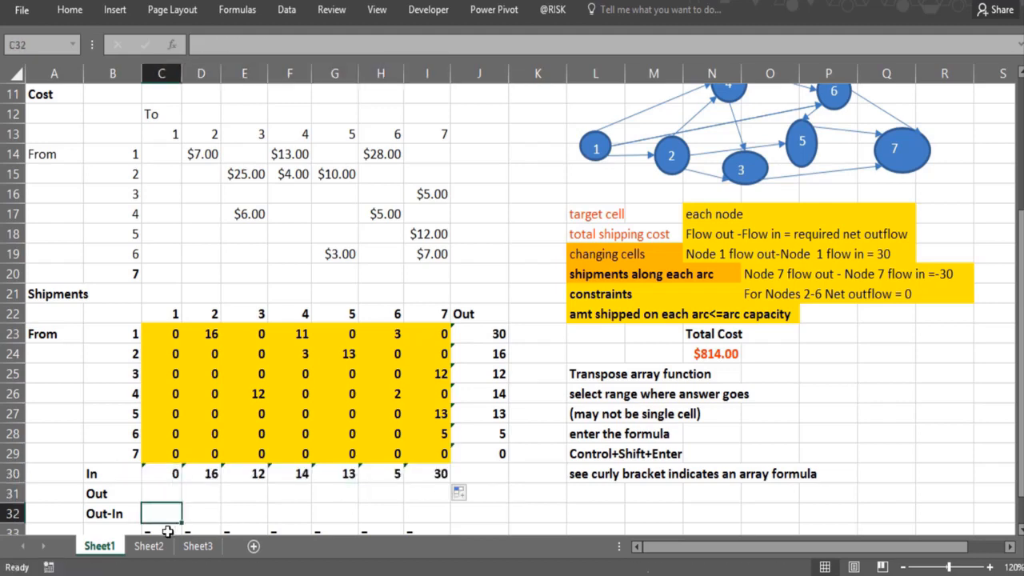
scroll(160, 513, "down", 3)
left_click(160, 511)
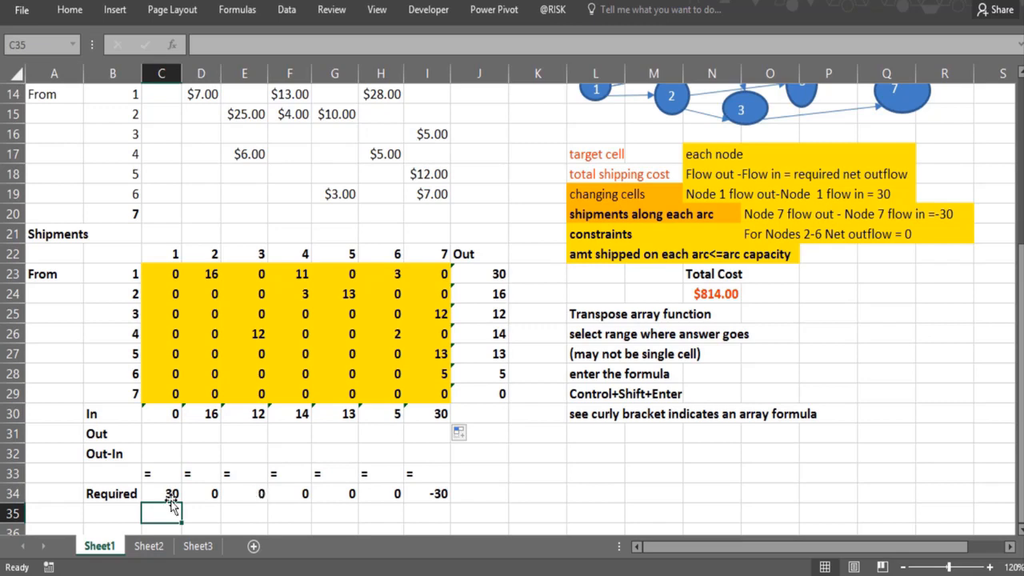
left_click_drag(495, 274, 489, 390)
left_click_drag(146, 432, 415, 434)
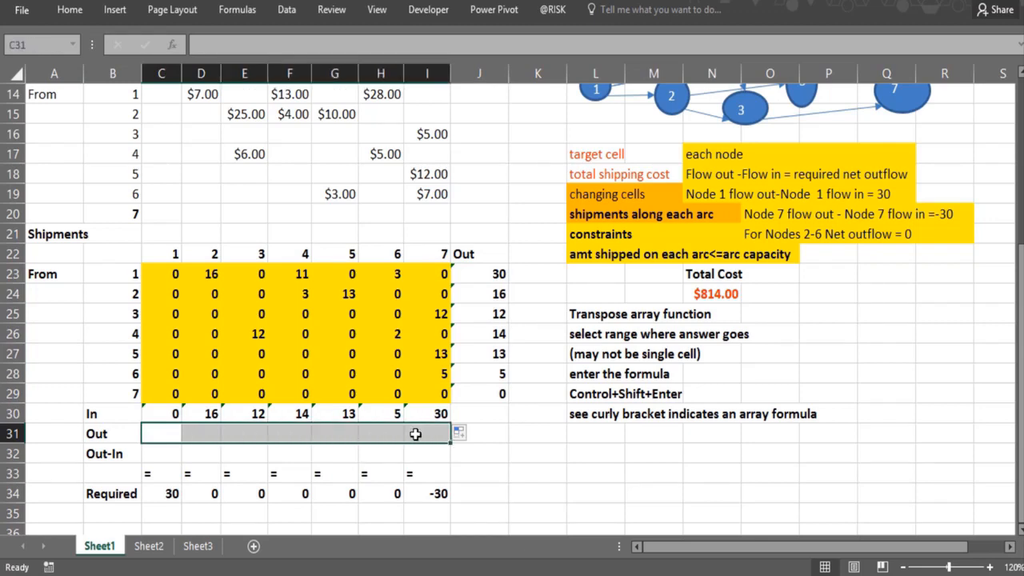
type("=trans")
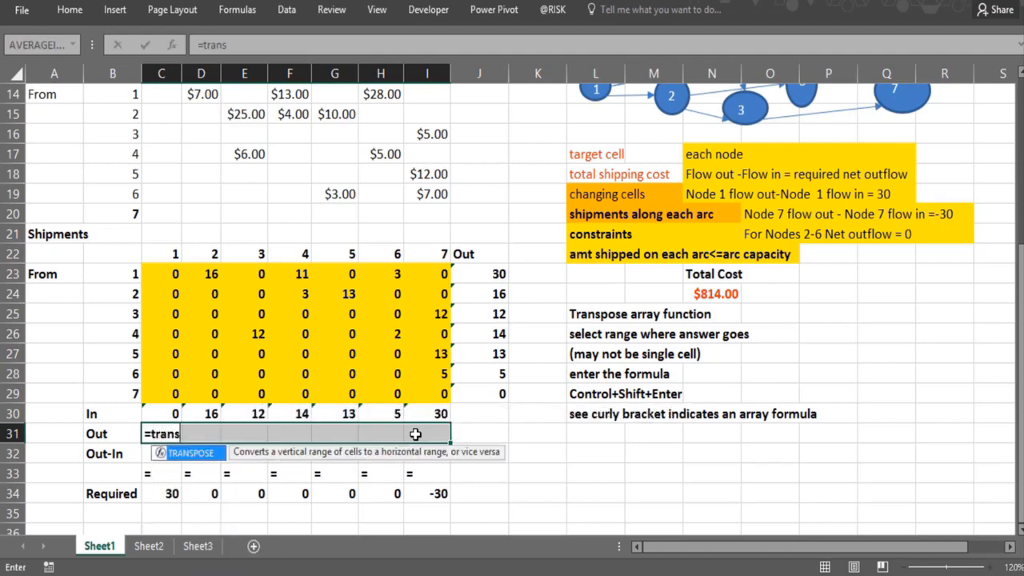
type("pose(")
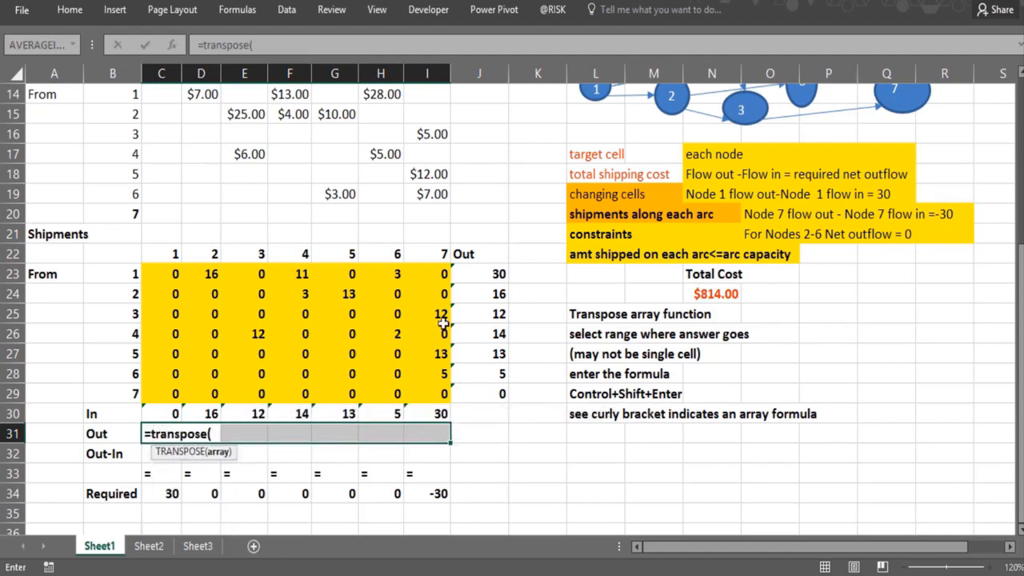
left_click_drag(470, 277, 473, 398)
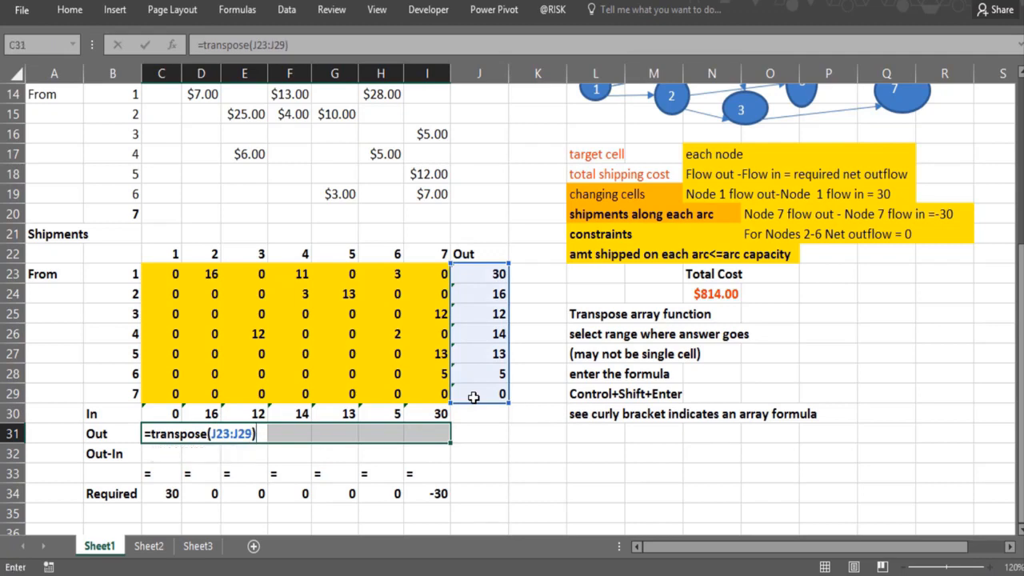
key("ctrl+shift+Return")
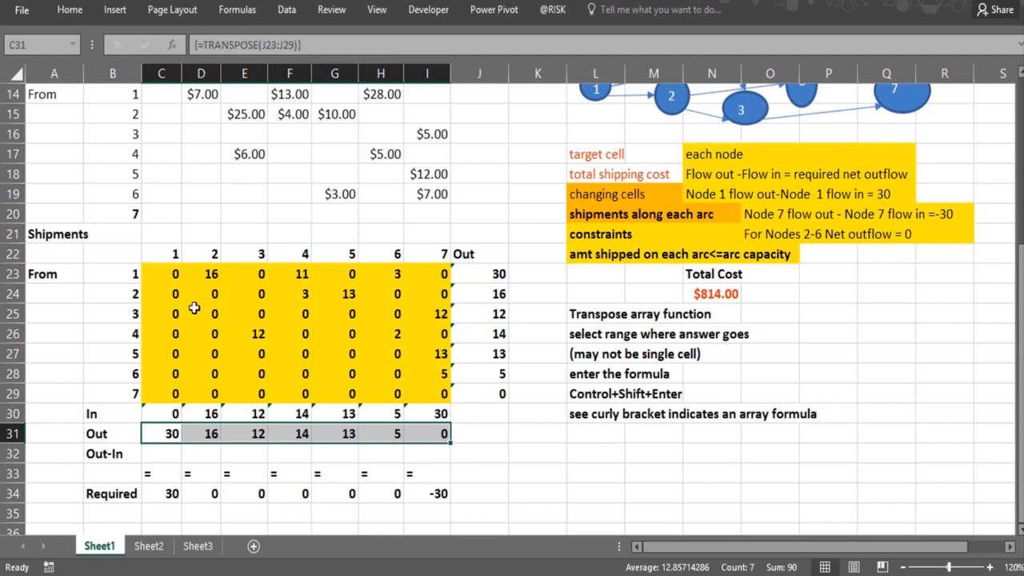
Step: Calculate each node's net outflow in the Out-In row with =C31-C30 in C32, filled across to I32
left_click(164, 453)
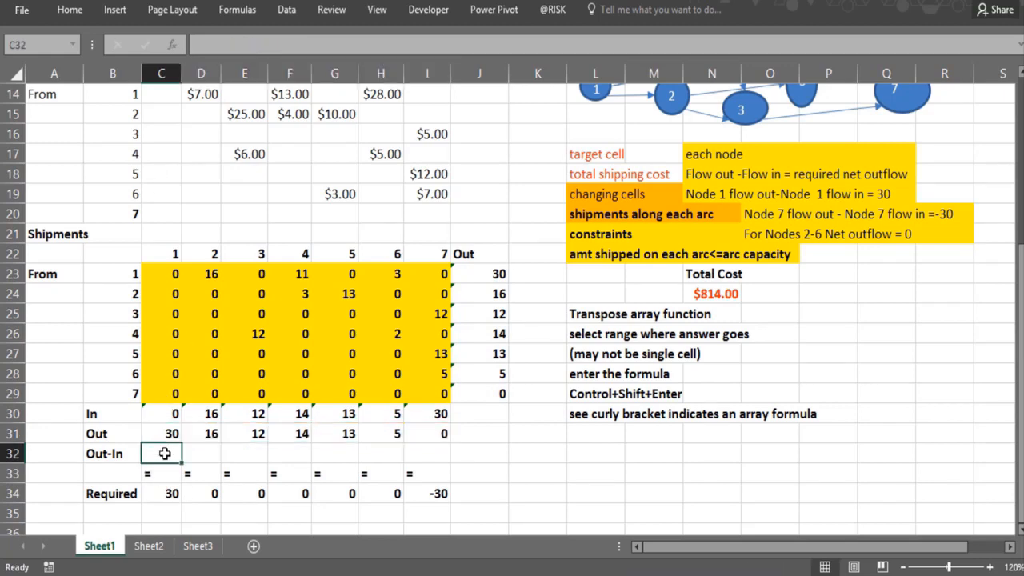
type("=")
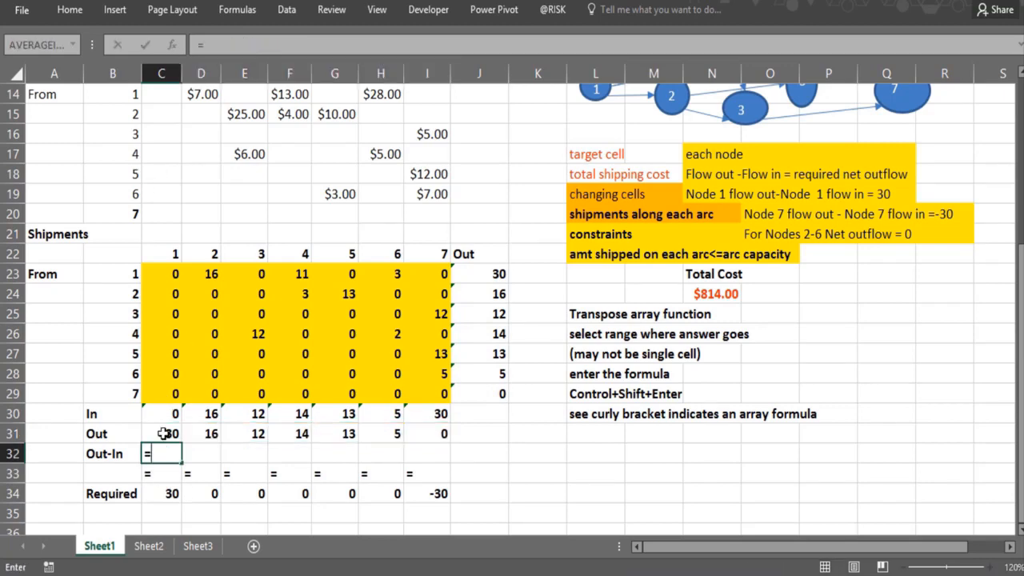
left_click(164, 433)
type("-")
left_click(163, 413)
key("Return")
left_click(172, 453)
left_click_drag(182, 461, 452, 465)
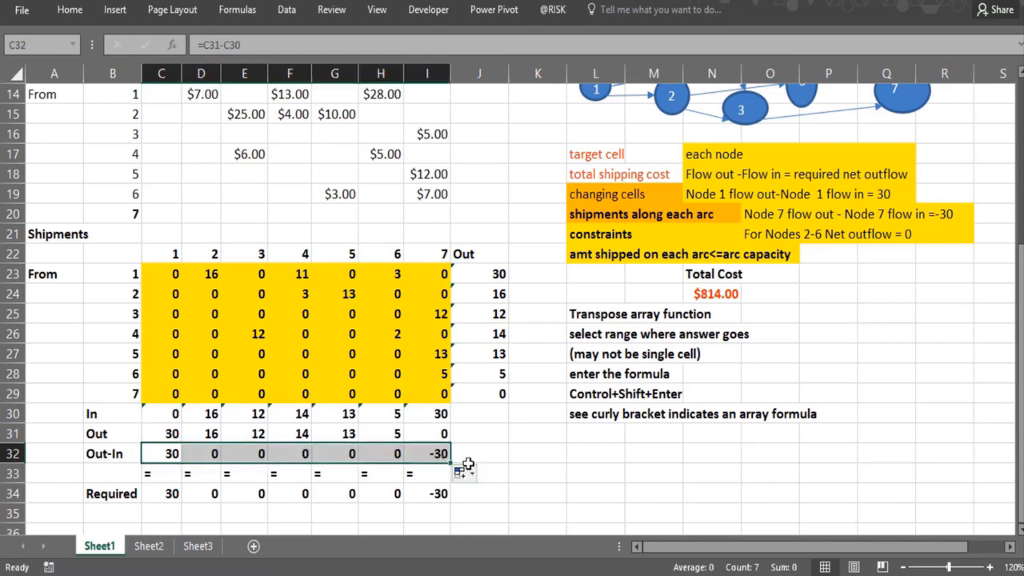
left_click(501, 459)
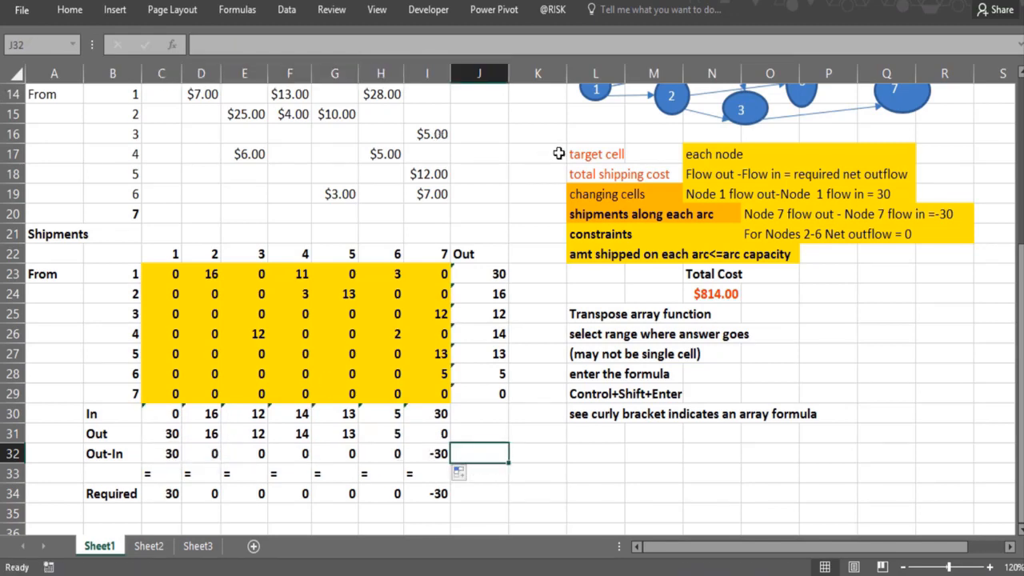
Step: Clear the existing value in N24 beneath the Total Cost label
left_click(712, 294)
key("Delete")
Step: Compare node 1's row in the Cost table with its row in the Shipments table
key("Up")
key("Up")
key("Up")
key("Up")
key("Up")
key("Up")
key("Up")
key("Up")
key("Up")
key("Up")
key("Up")
key("Up")
key("Up")
key("Up")
key("Up")
key("Up")
key("Up")
key("Up")
key("Up")
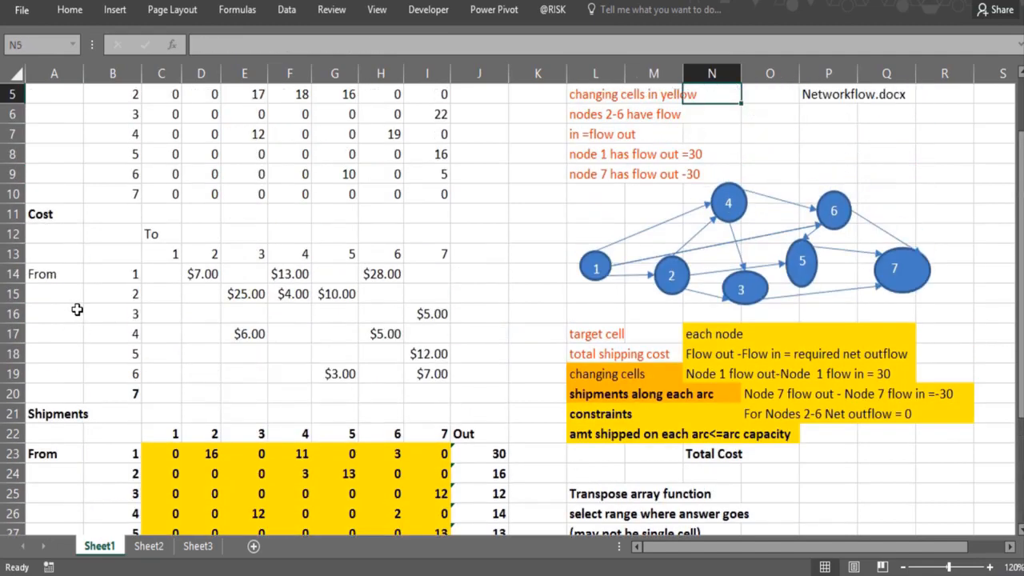
left_click(124, 453)
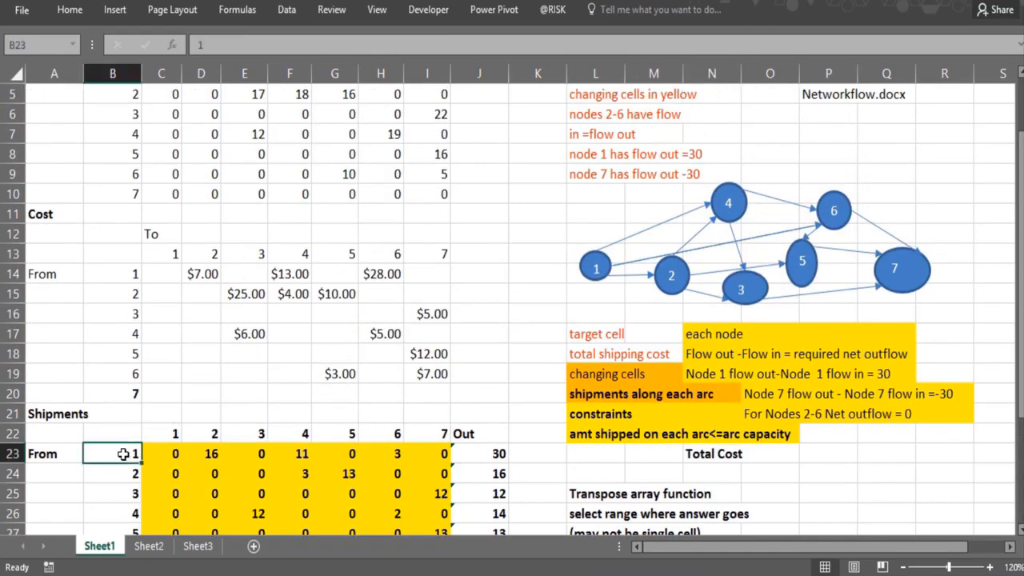
left_click(167, 454)
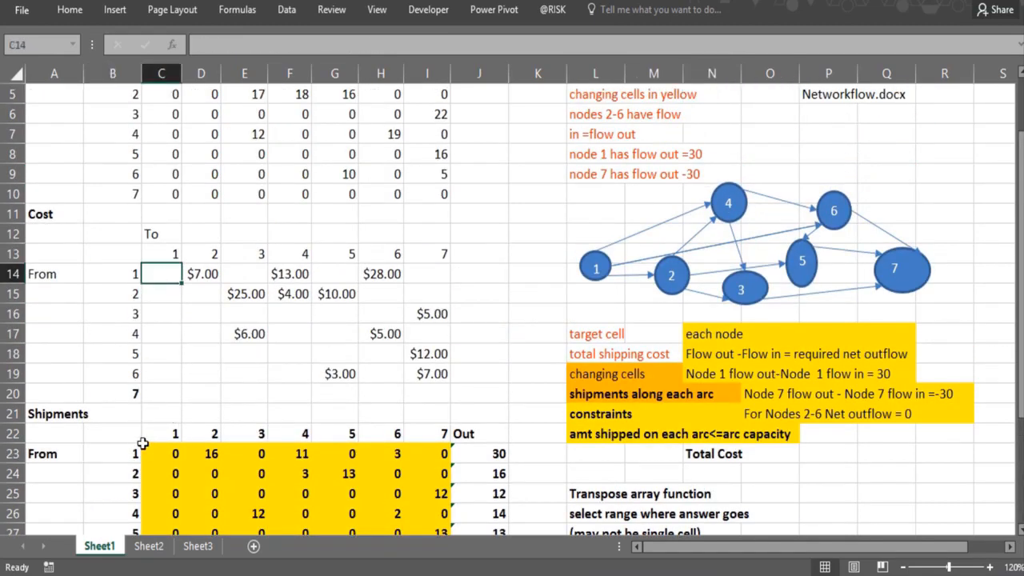
left_click(196, 454)
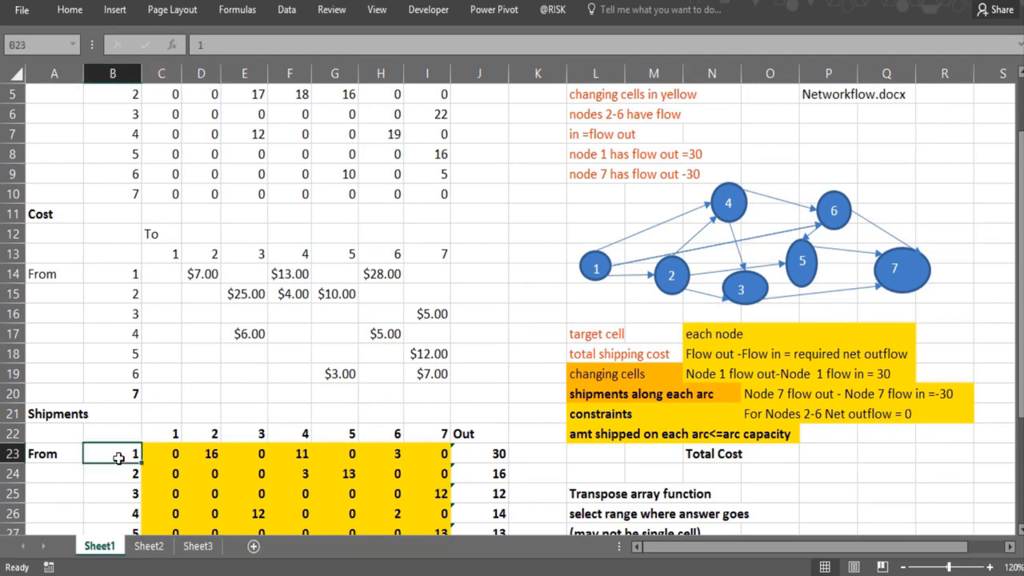
Step: Calculate the total cost in N24 with =SUMPRODUCT(C14:I20,shipments)
left_click_drag(209, 254, 201, 274)
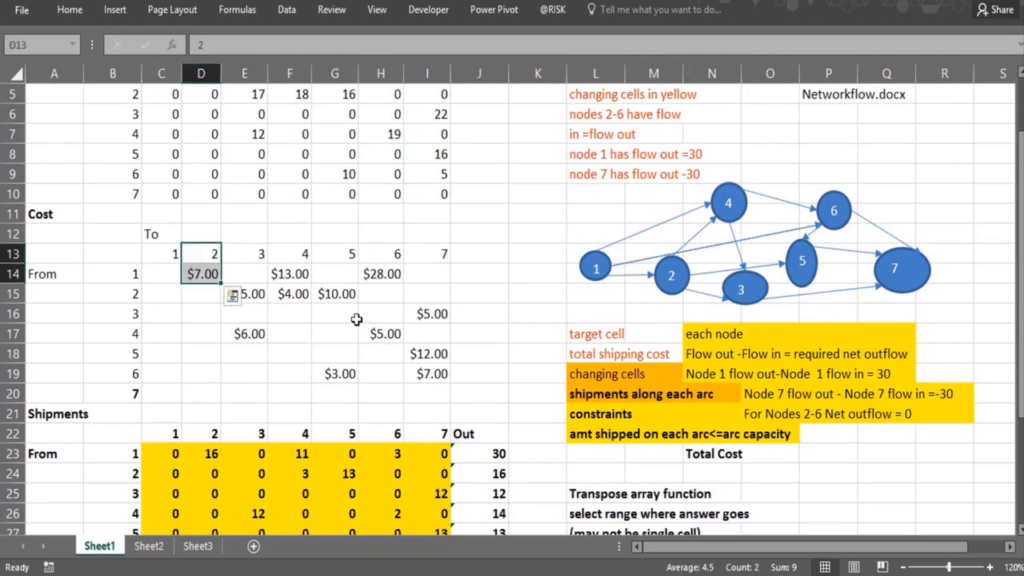
left_click(692, 472)
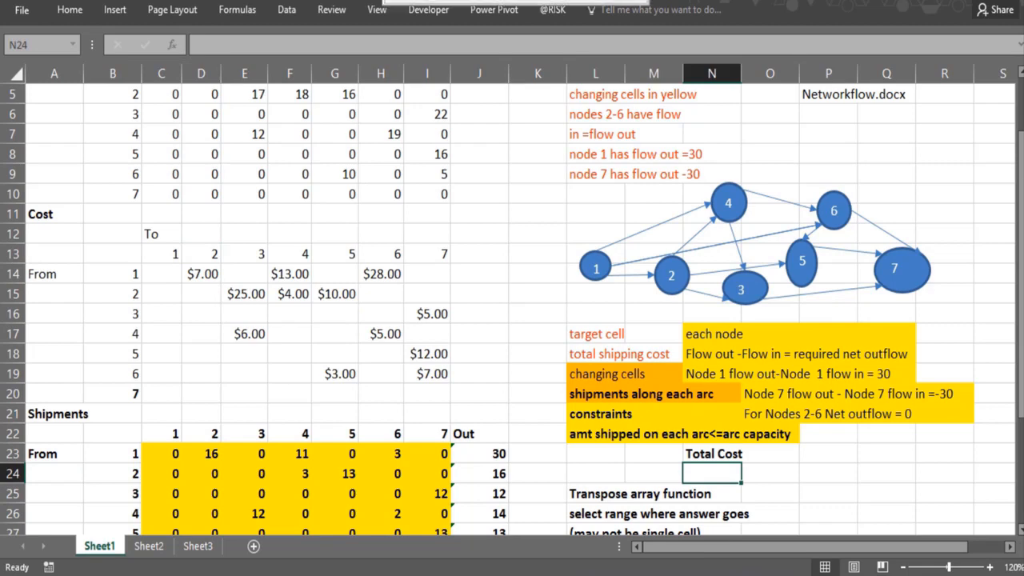
type("=sumpro")
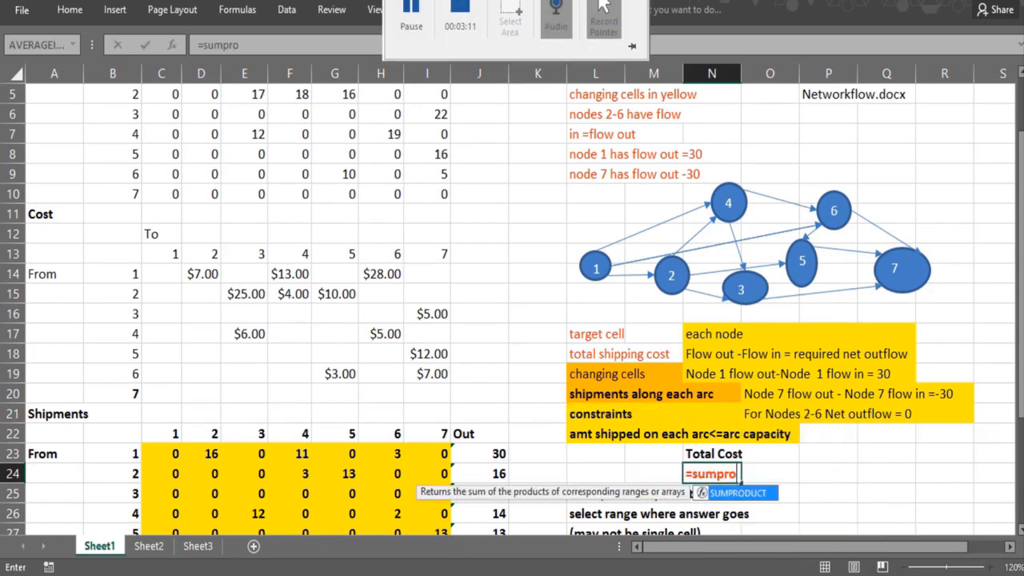
key("Escape")
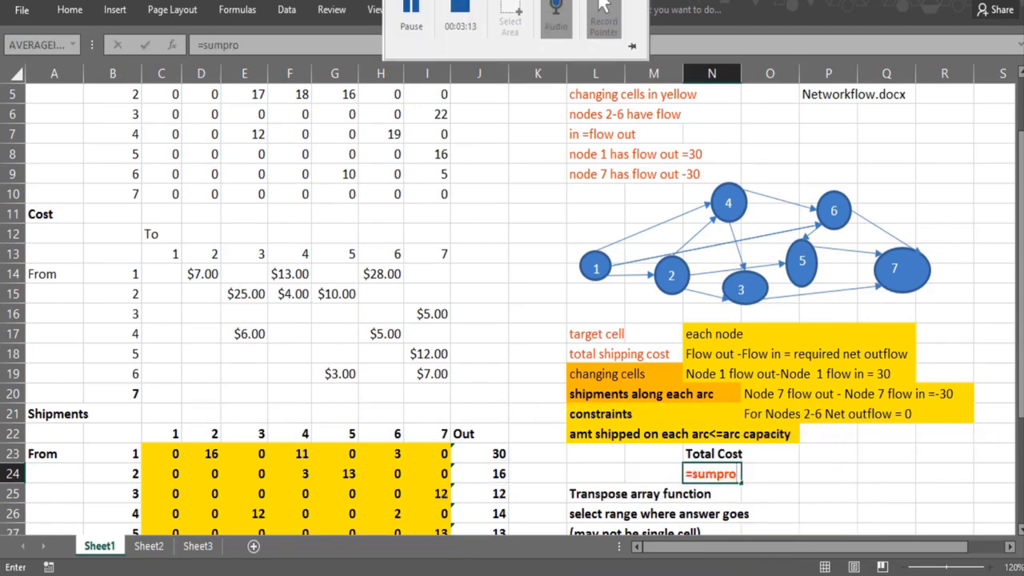
type("duct")
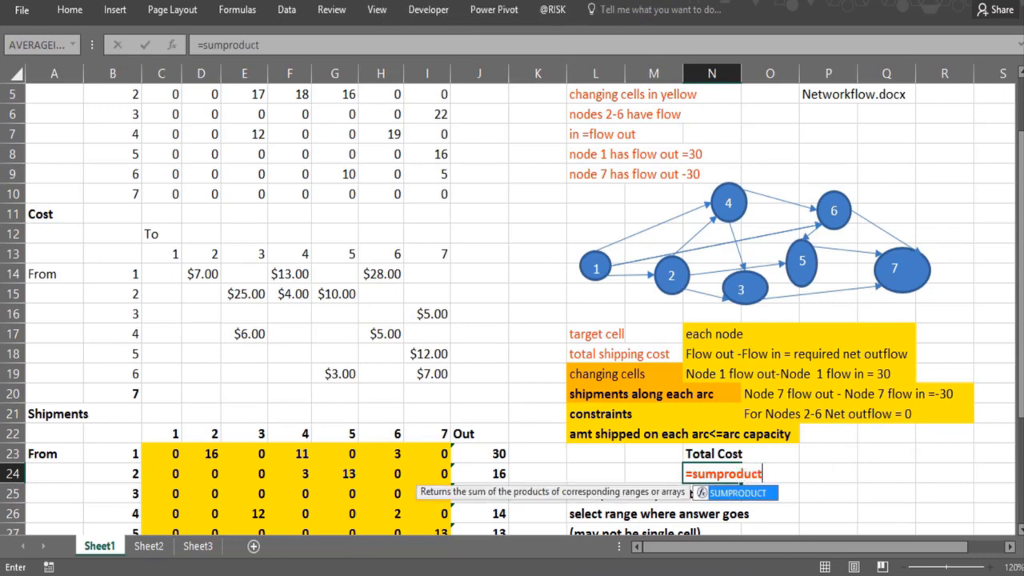
type("(")
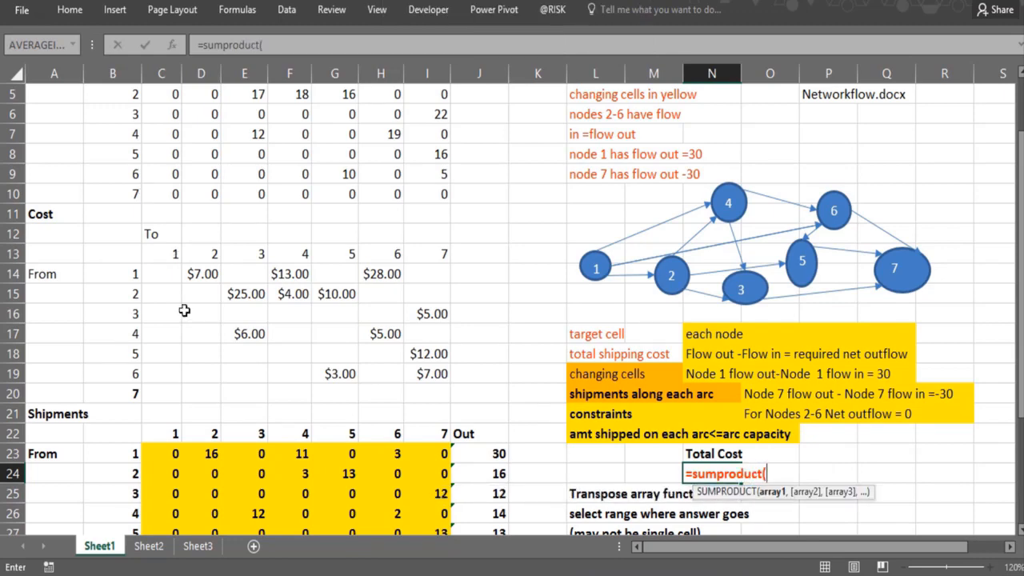
left_click_drag(175, 272, 412, 376)
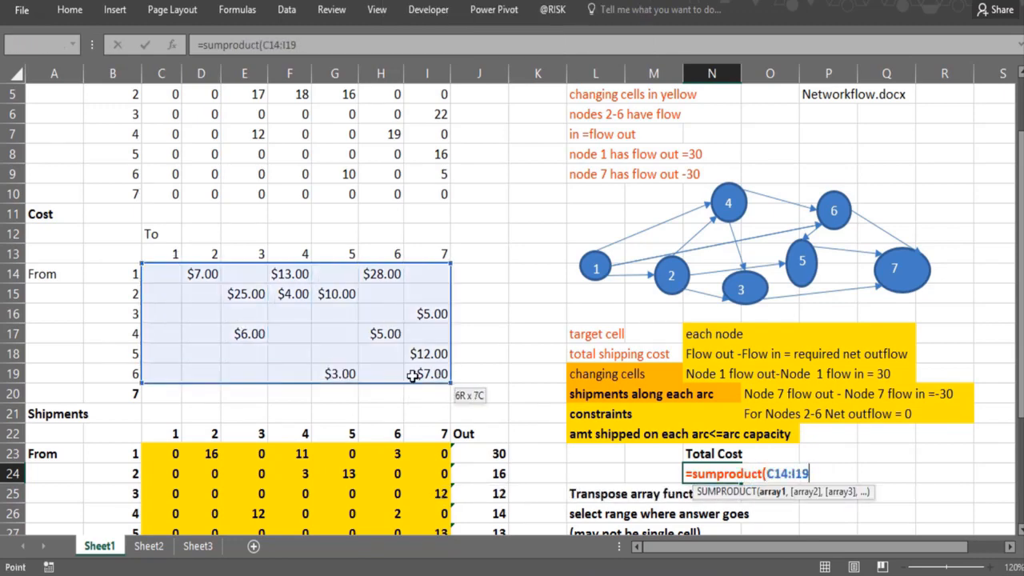
type(",")
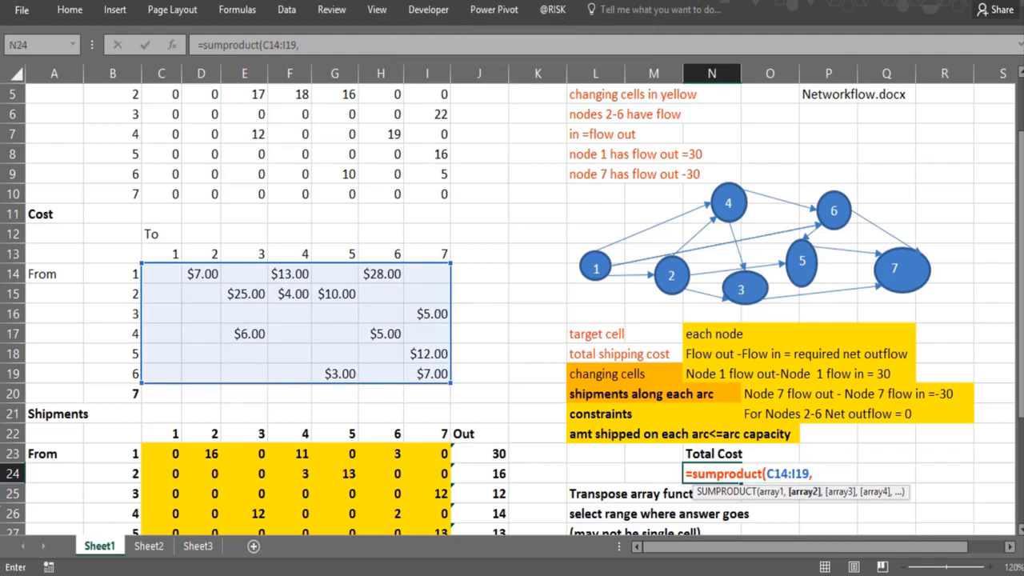
left_click_drag(178, 456, 426, 473)
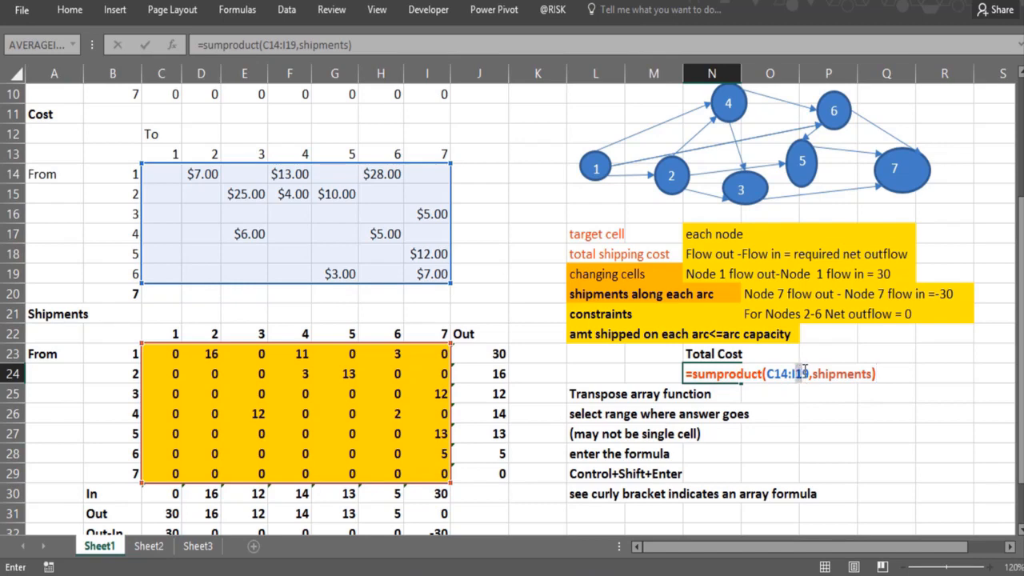
left_click(804, 370)
type("20")
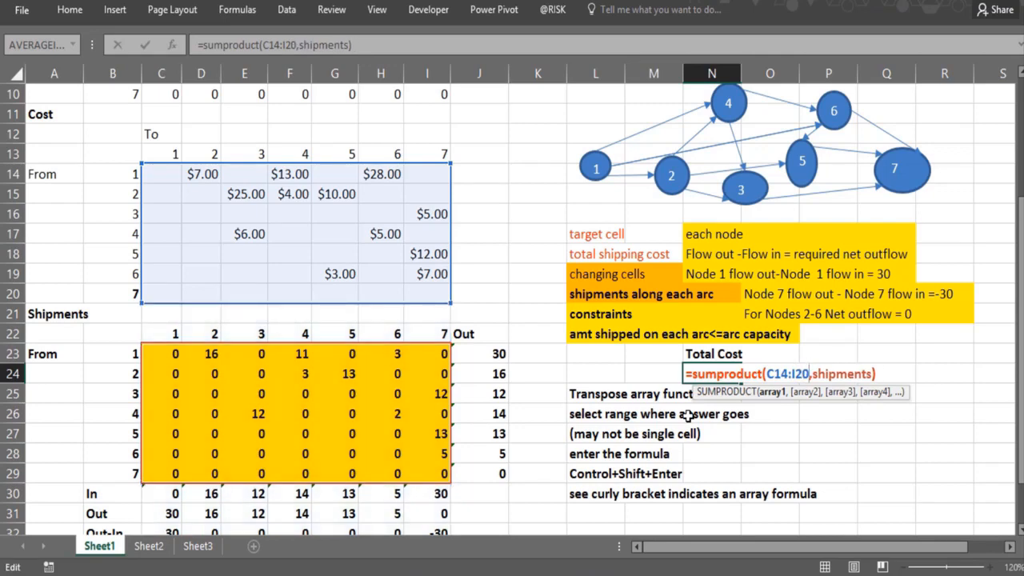
key("Return")
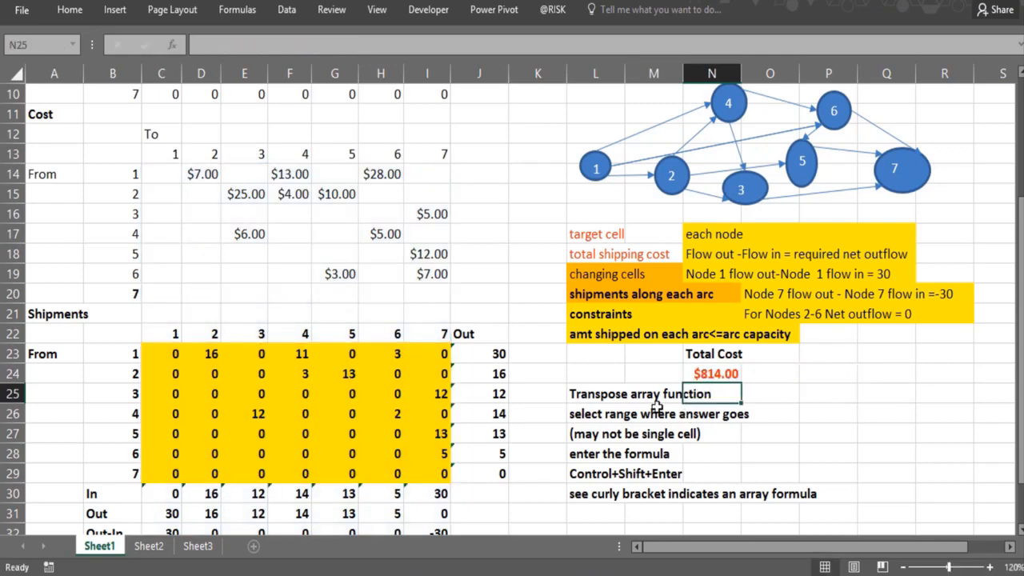
left_click(702, 374)
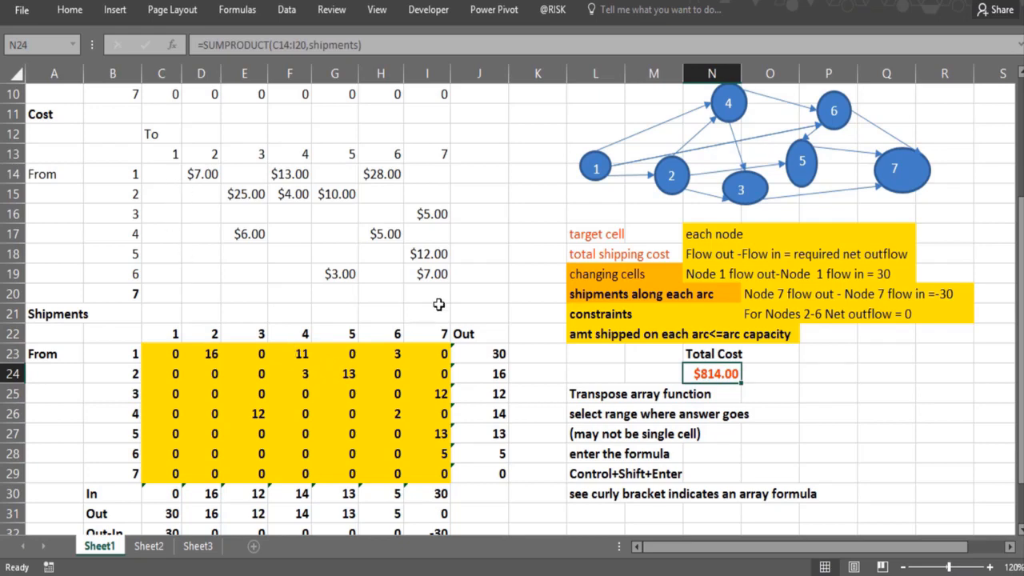
Step: Compare the first cell of the Shipments table with the matching cell in the Capacity table
left_click(610, 378)
scroll(442, 375, "up", 3)
left_click(173, 530)
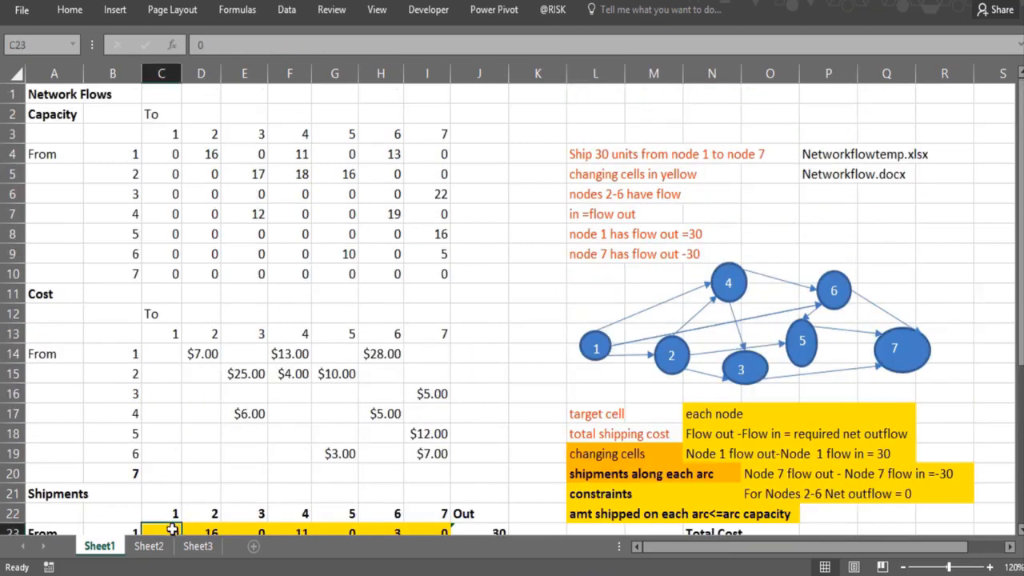
left_click(172, 157)
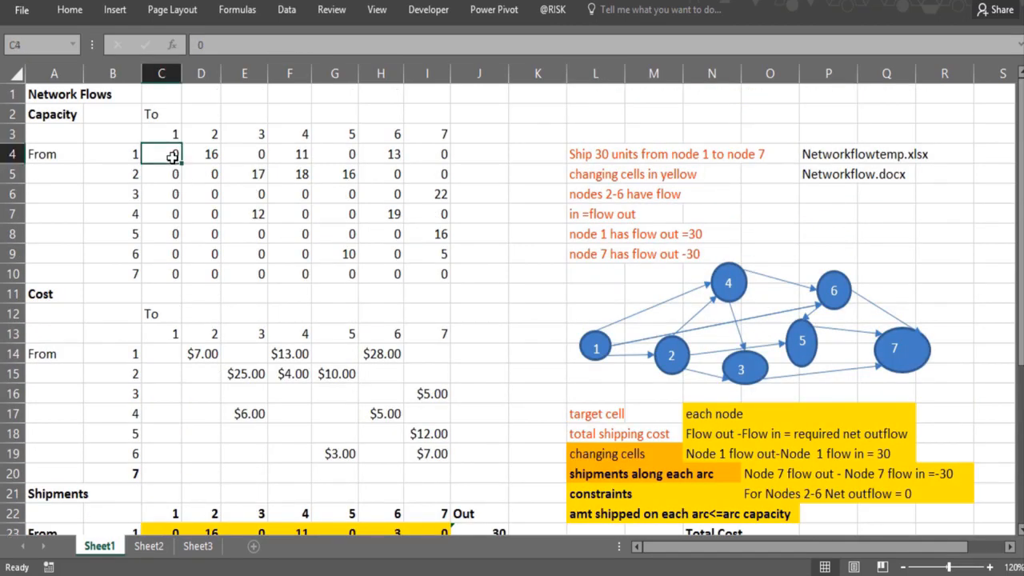
scroll(422, 432, "down", 4)
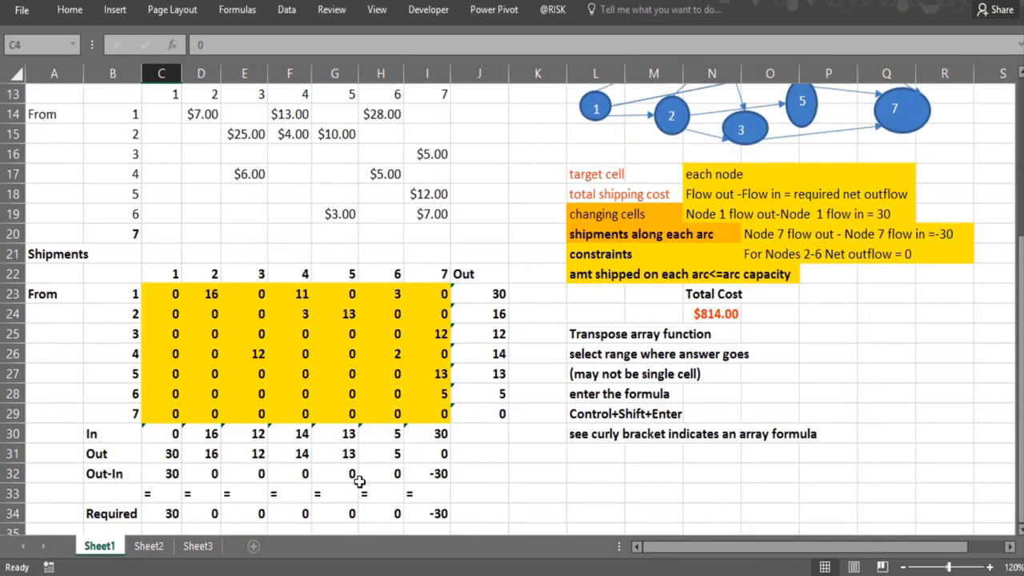
left_click(286, 11)
left_click(384, 211)
Step: Set the shipments from node 1 to node 2 (D23) and from node 4 to node 3 (E26) to 0
left_click(196, 294)
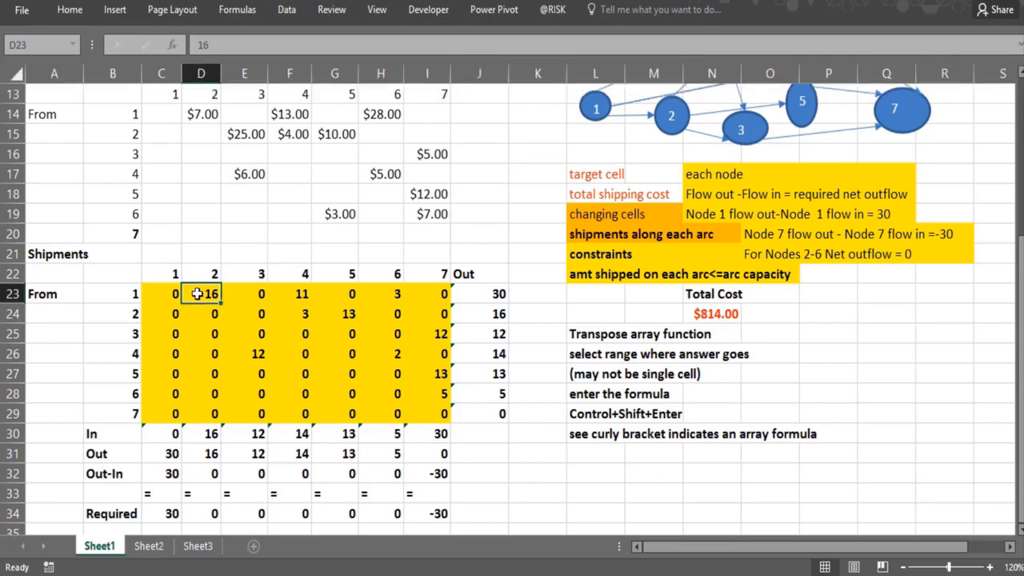
type("0")
key("Return")
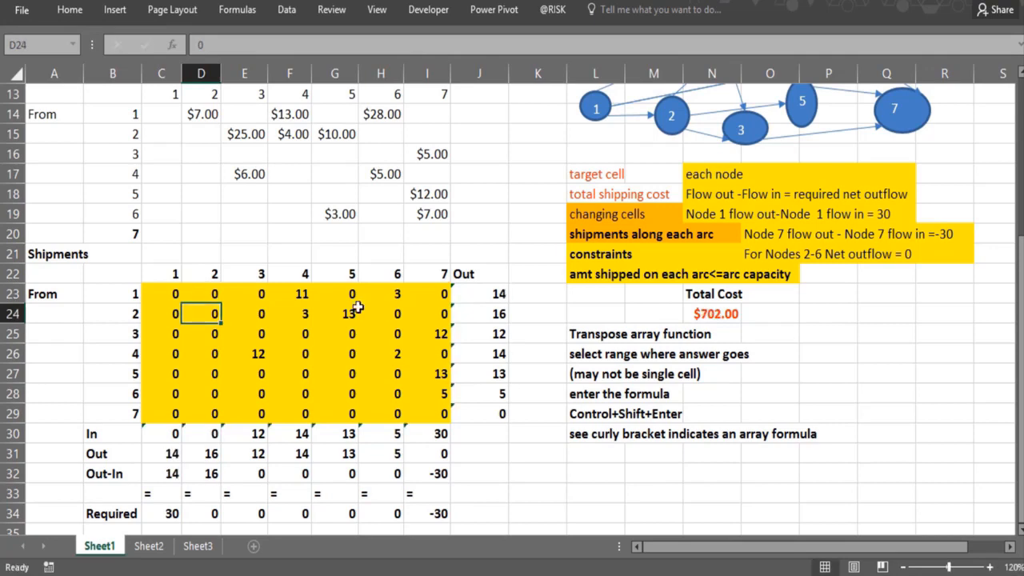
left_click(253, 355)
type("0")
key("Return")
key("Down")
key("Down")
key("Down")
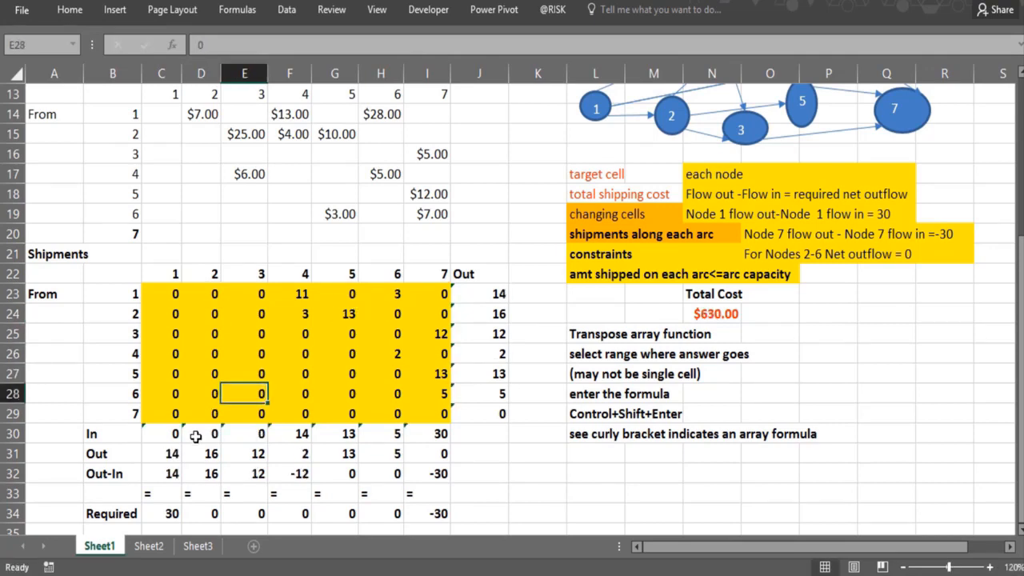
key("Down")
key("Down")
key("Down")
key("Down")
key("Down")
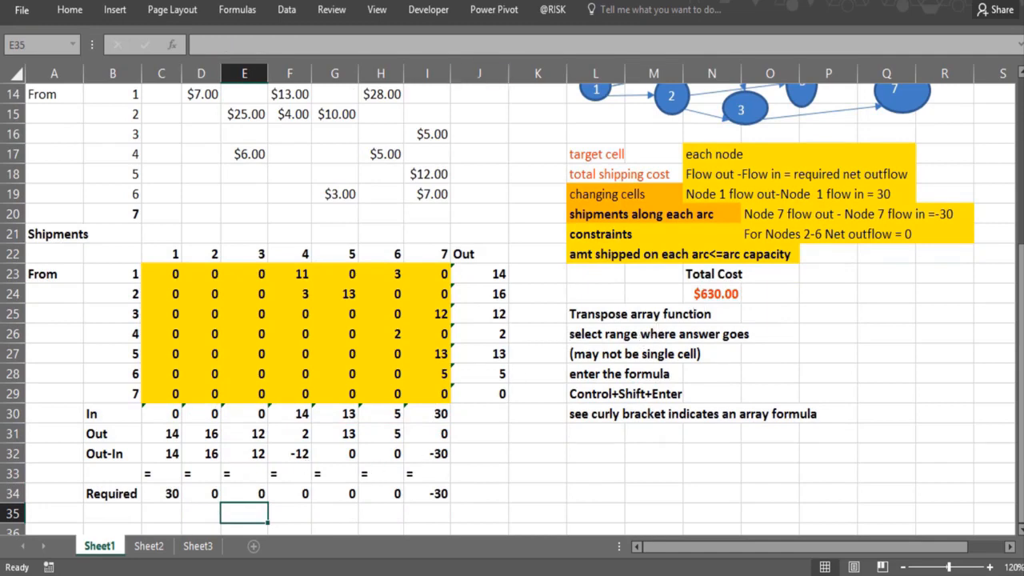
Step: Open Solver and set its objective to minimize the Total Cost cell N24
left_click(286, 10)
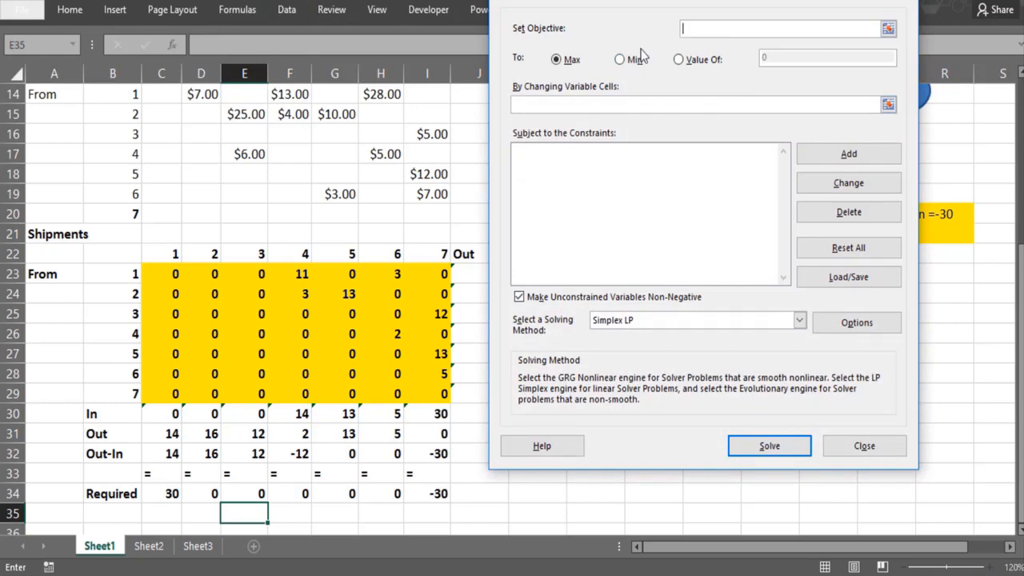
left_click(628, 60)
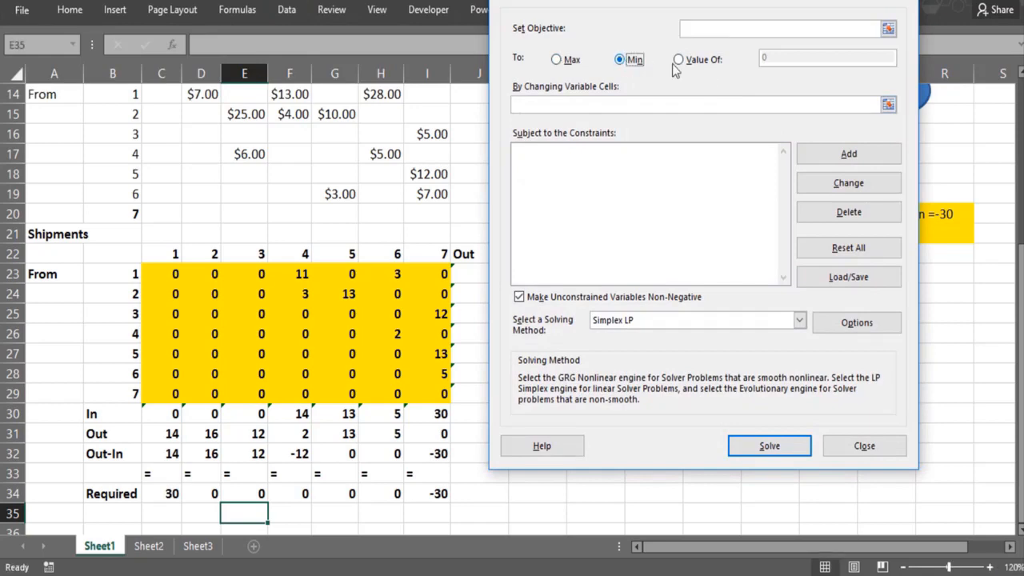
left_click(888, 30)
left_click(709, 290)
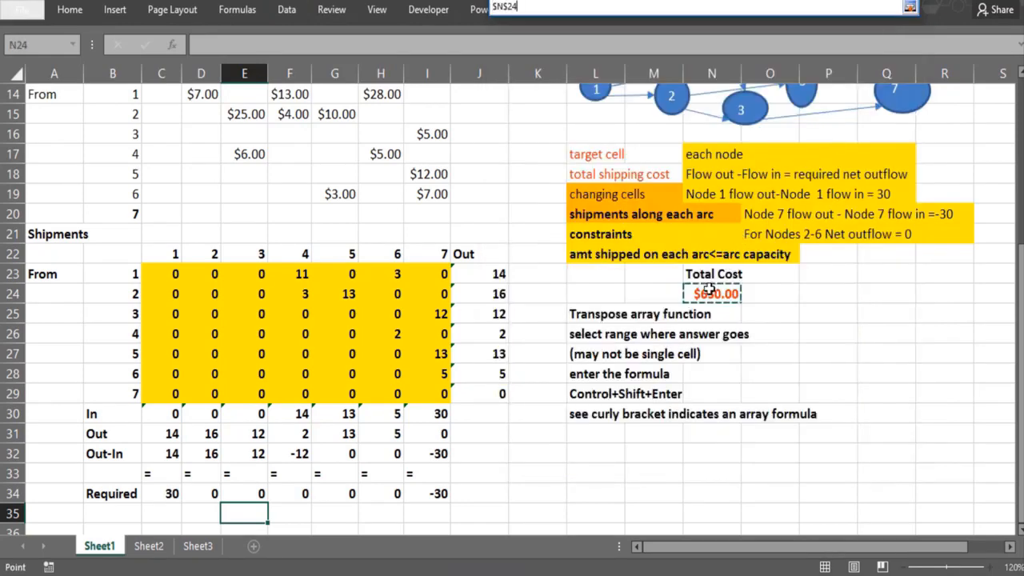
key("Return")
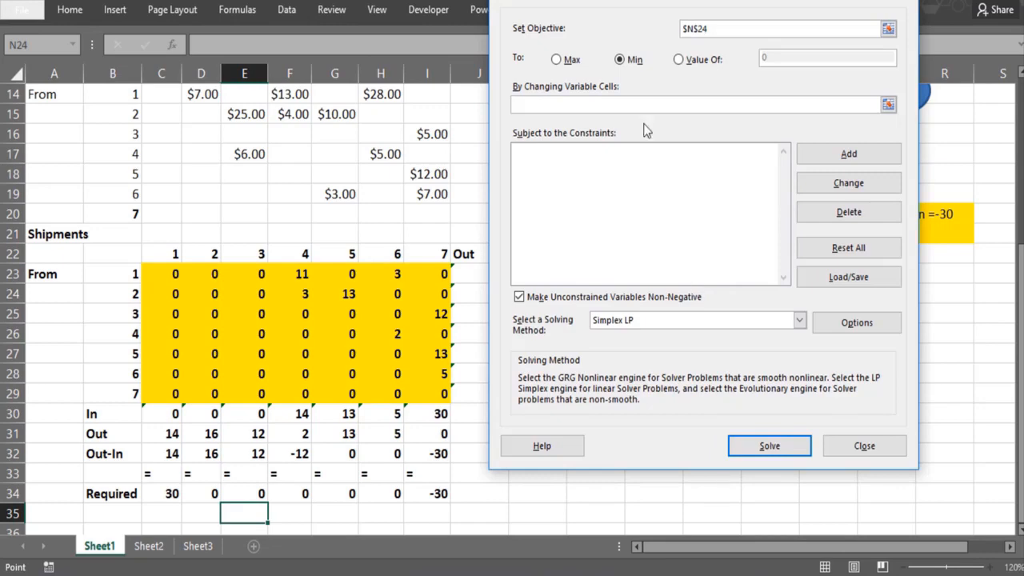
Step: Set the Solver's changing variable cells to the yellow Shipments range C23:I29
left_click(888, 105)
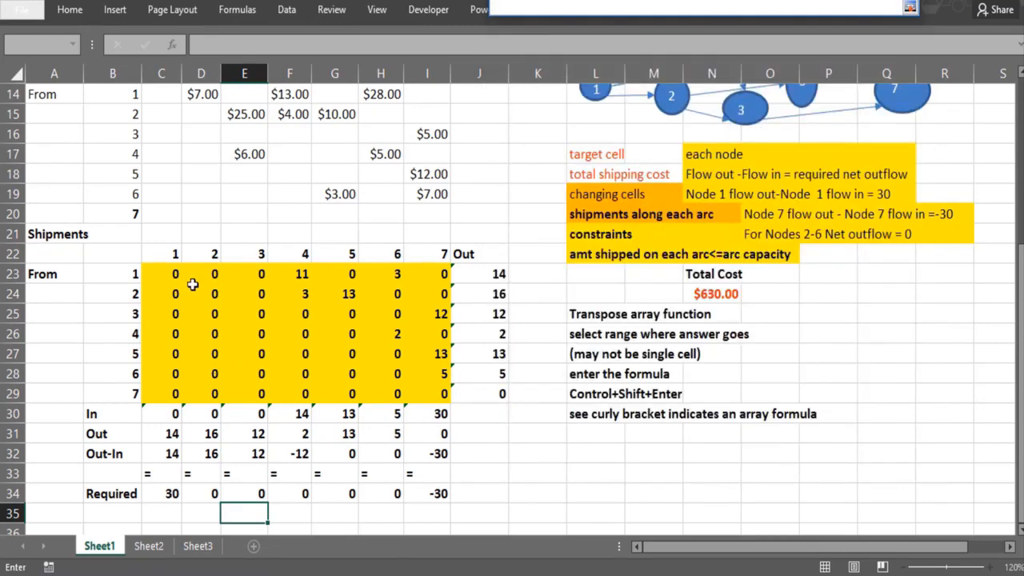
left_click_drag(176, 274, 410, 395)
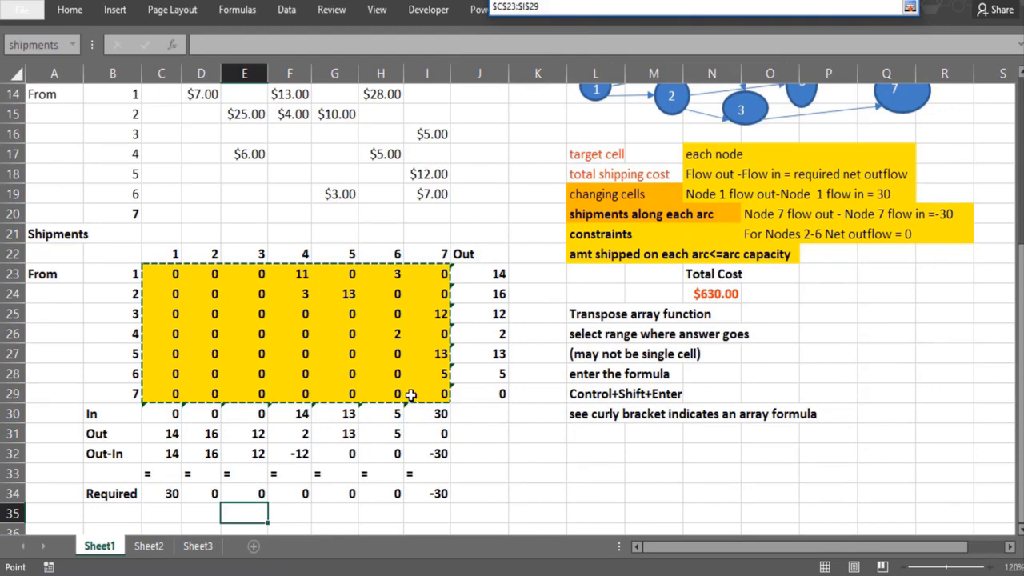
key("Return")
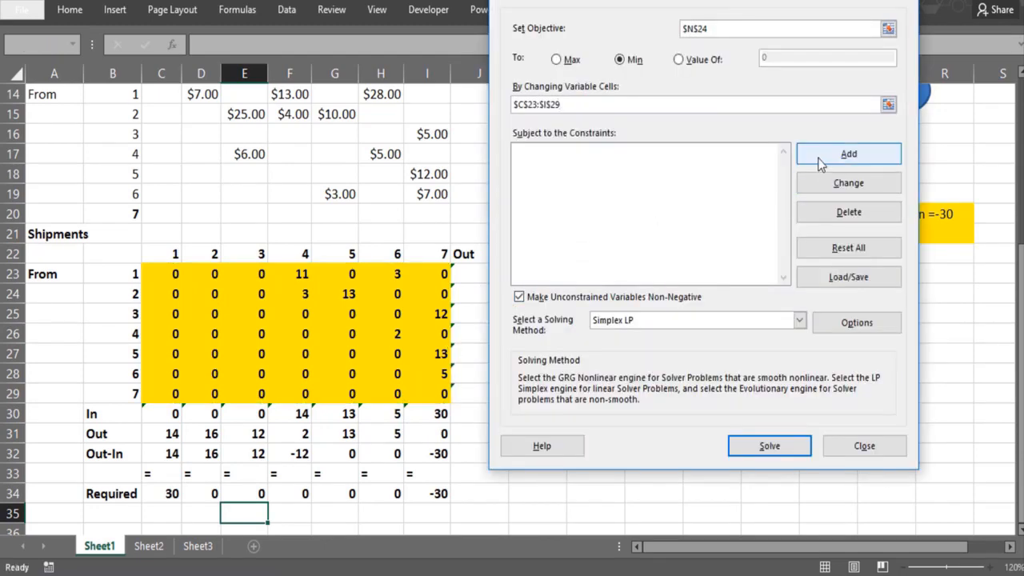
Step: Add a Solver constraint that shipments C23:I29 are <= capacities C4:I10
left_click(848, 154)
left_click_drag(175, 272, 415, 388)
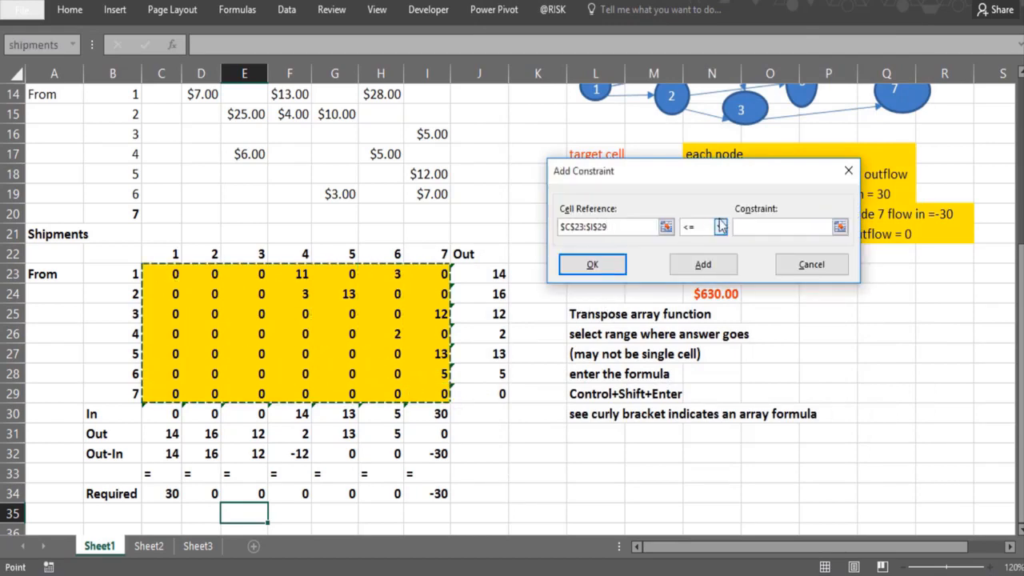
left_click(754, 226)
left_click_drag(1020, 264, 1021, 92)
left_click_drag(170, 153, 432, 275)
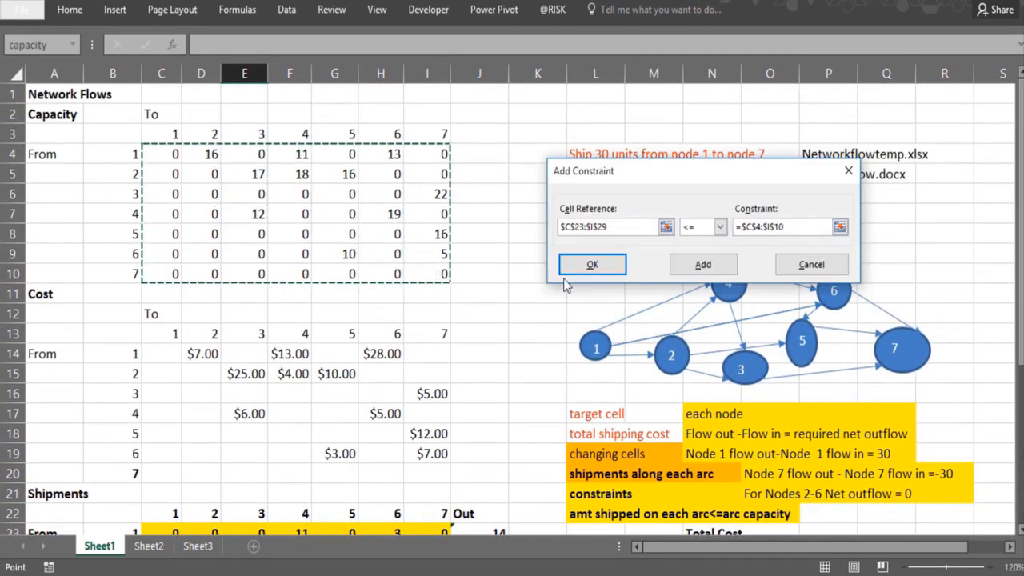
left_click(591, 269)
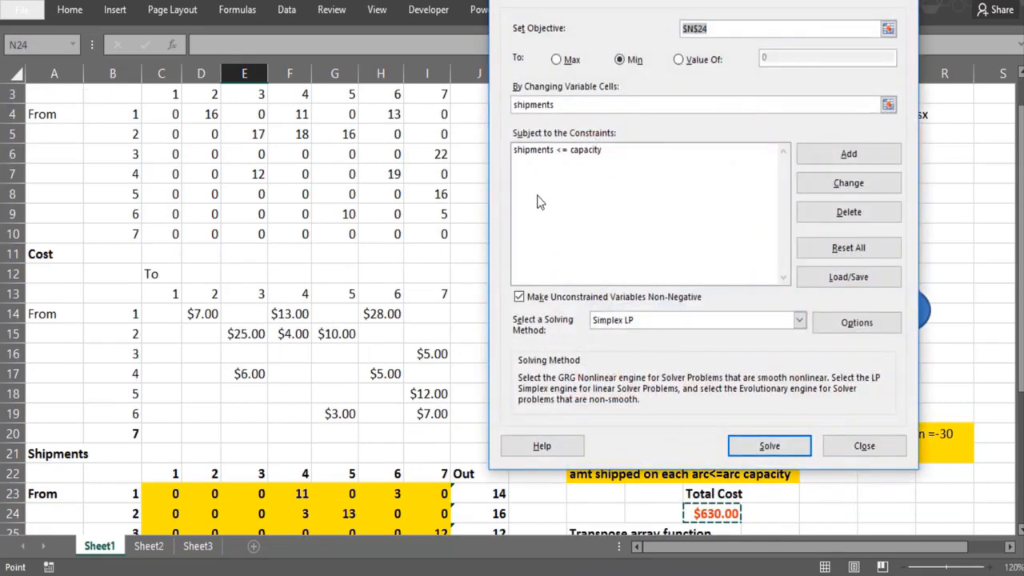
Step: Add a Solver constraint that the Out-In row C32:I32 = the Required row C34:I34
left_click(821, 156)
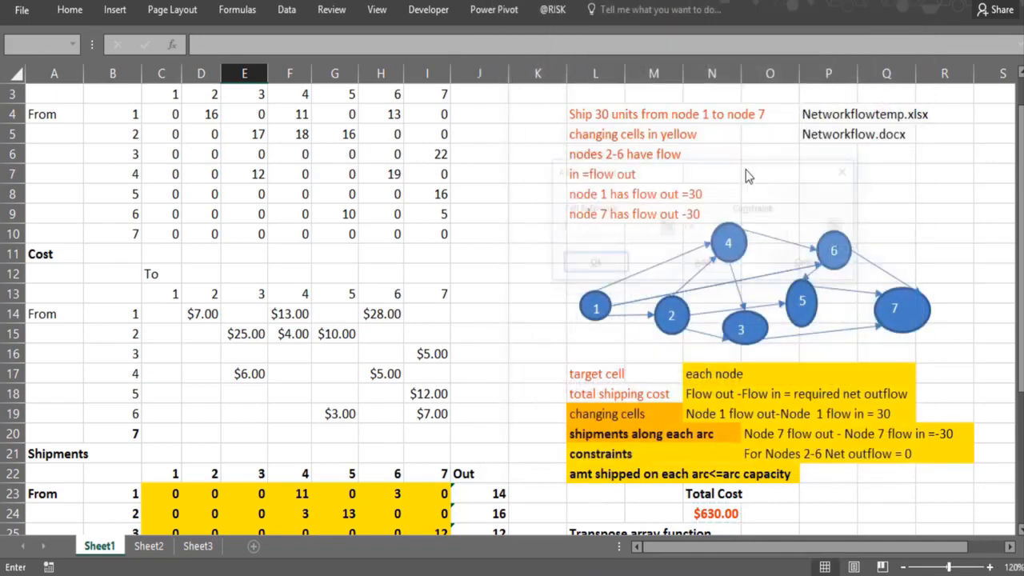
left_click_drag(1020, 396, 1020, 424)
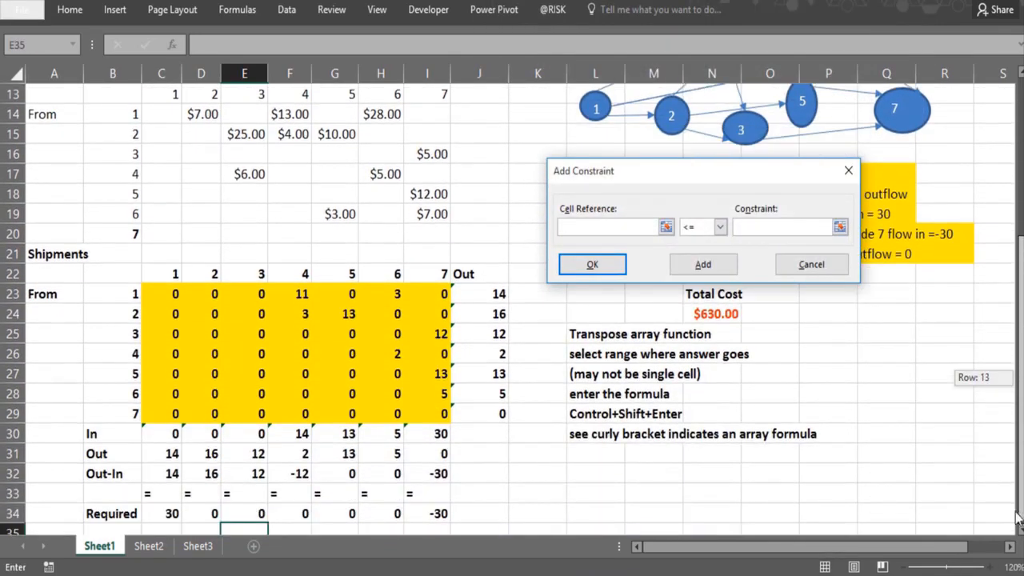
left_click_drag(149, 473, 420, 473)
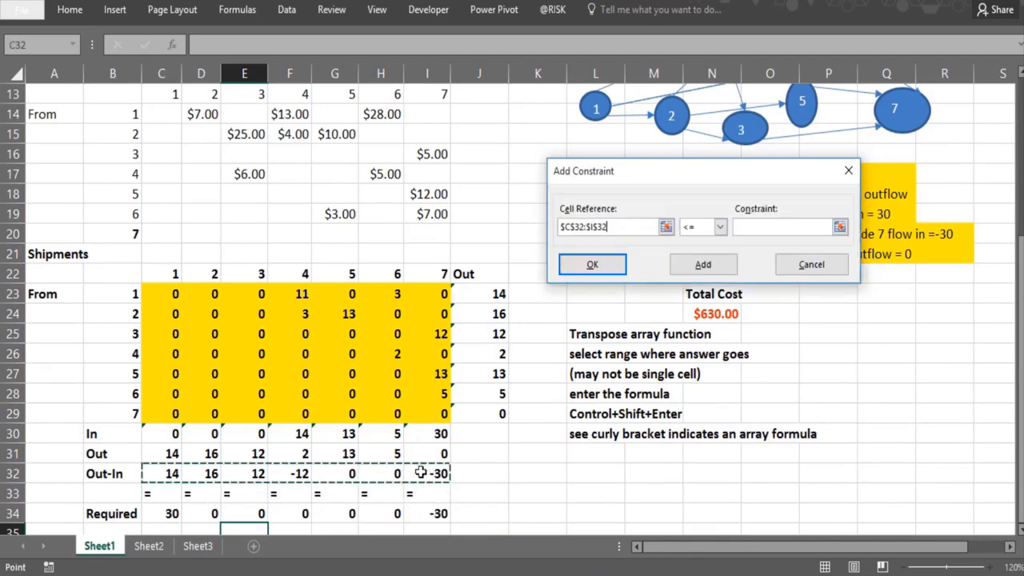
left_click(719, 227)
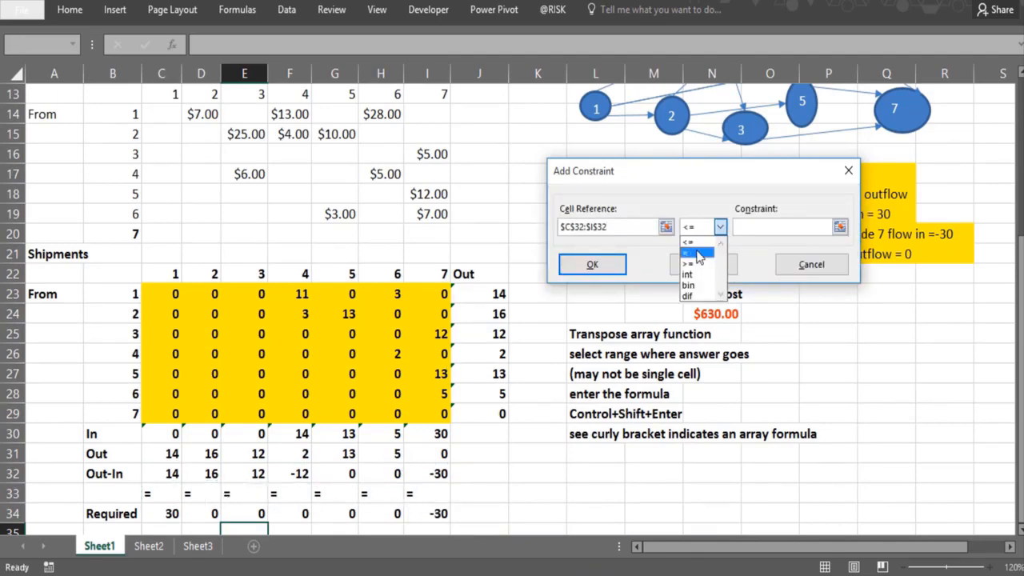
left_click(702, 252)
left_click_drag(174, 510, 408, 517)
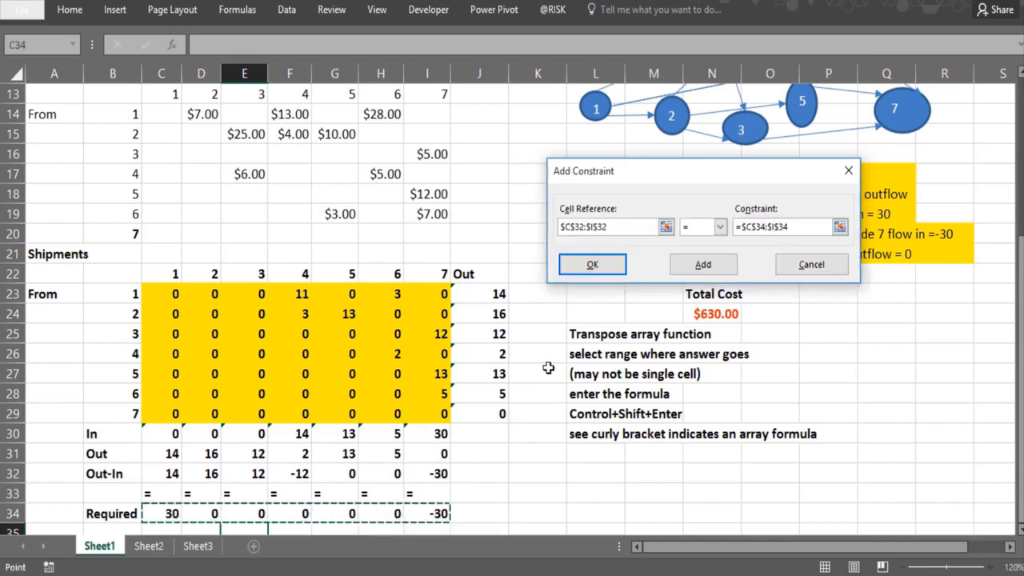
left_click(591, 265)
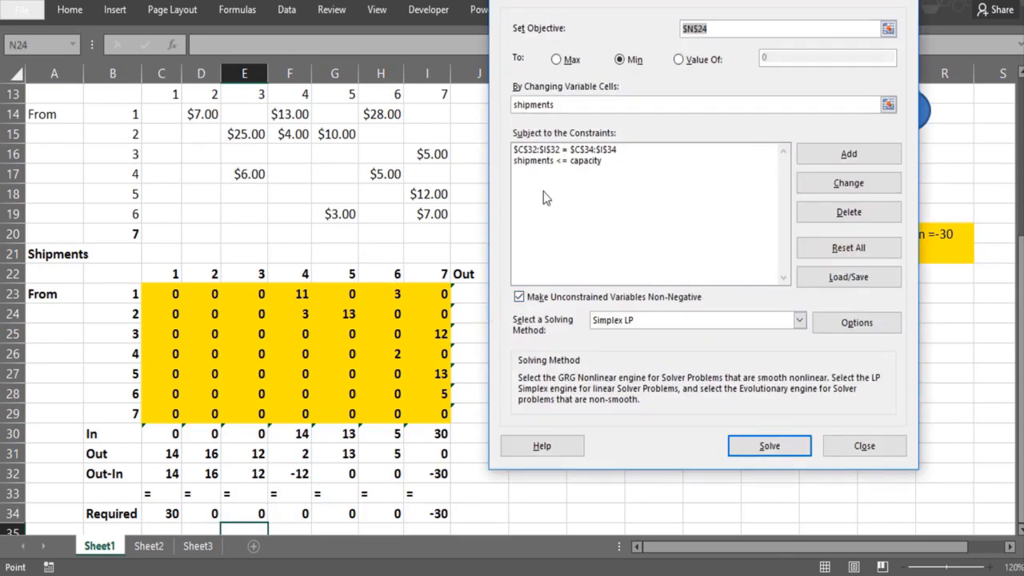
Step: Run Solver on the network flow model with the Simplex LP method and keep its solution
left_click(767, 446)
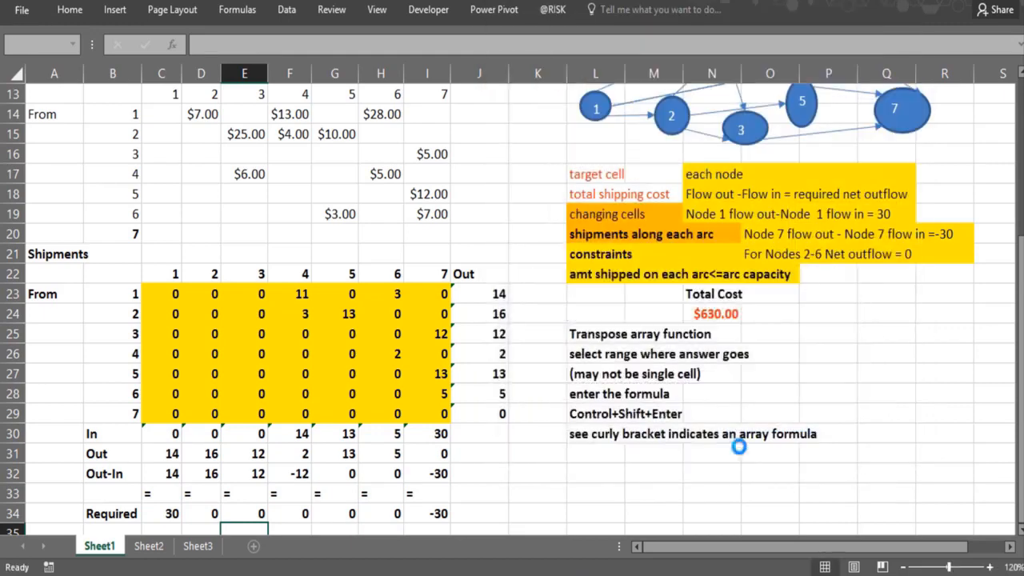
left_click(339, 315)
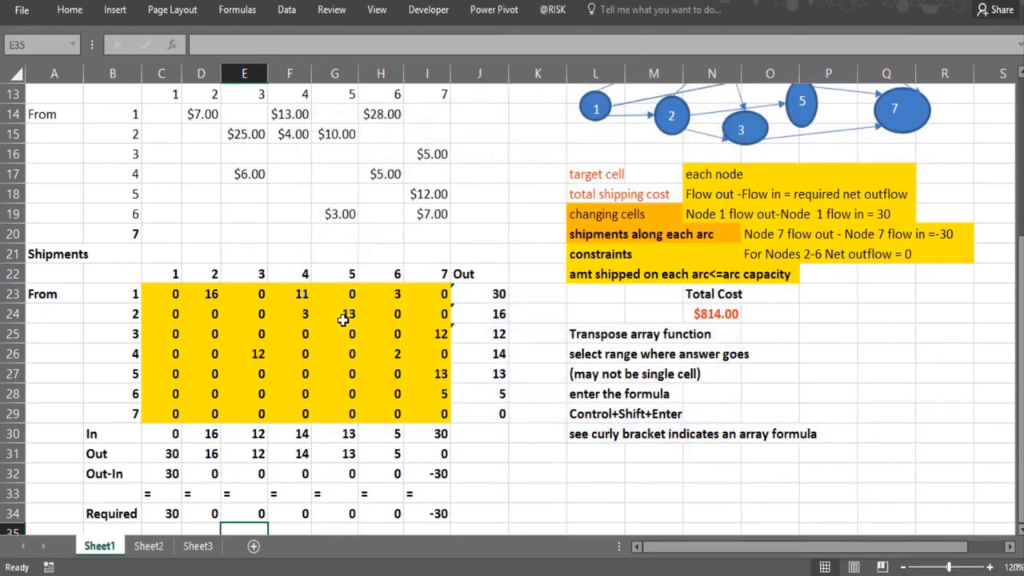
Step: Review the optimized shipments out of nodes 1 and 2 in the yellow range alongside the network diagram
left_click(555, 339)
key("Up")
key("Up")
key("Up")
key("Up")
key("Up")
key("Up")
key("Up")
key("Up")
key("Up")
key("Up")
key("Up")
key("Up")
key("Up")
key("Up")
key("Up")
key("Up")
key("Up")
key("Up")
key("Up")
key("Up")
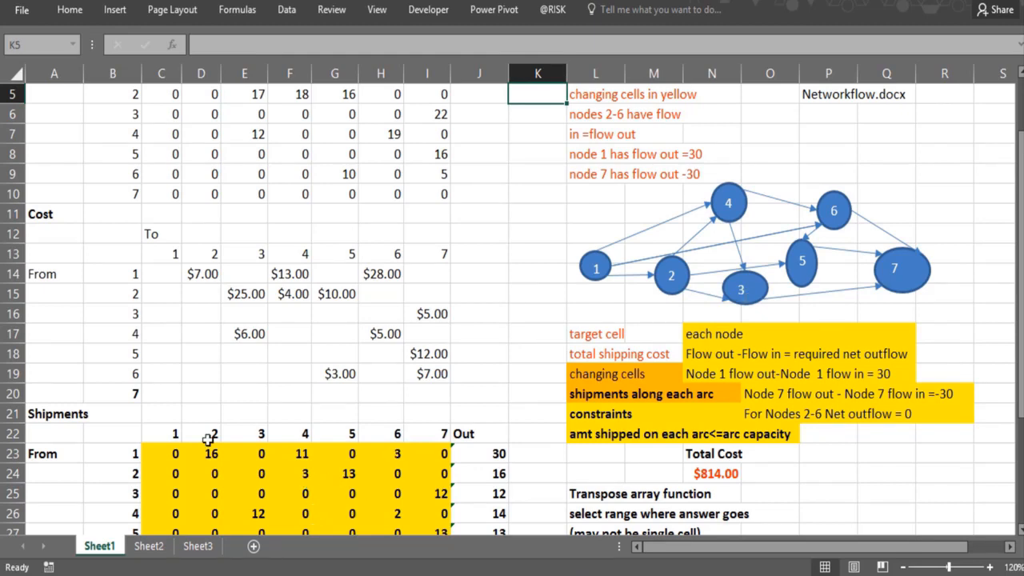
left_click(286, 472)
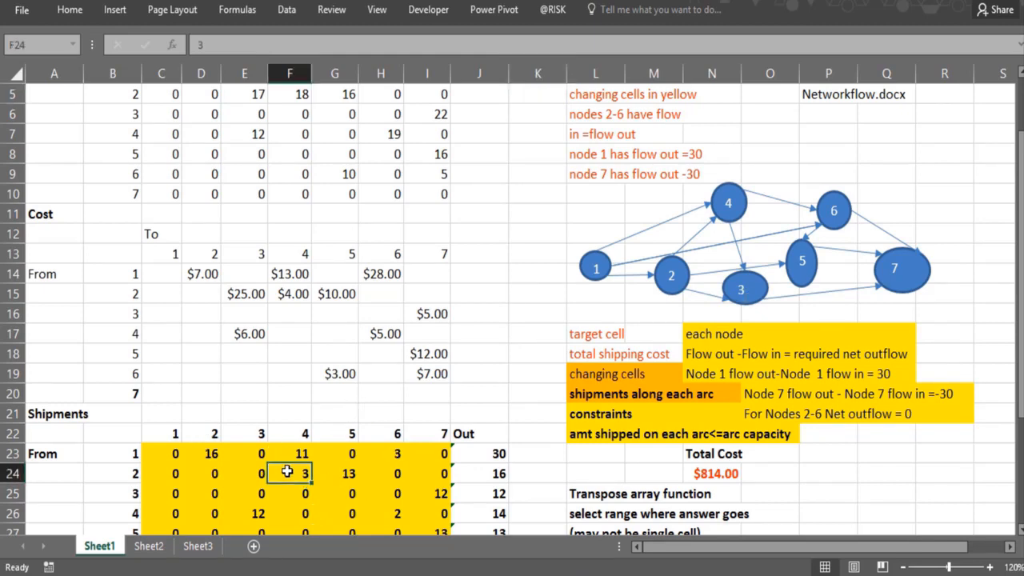
left_click(329, 473)
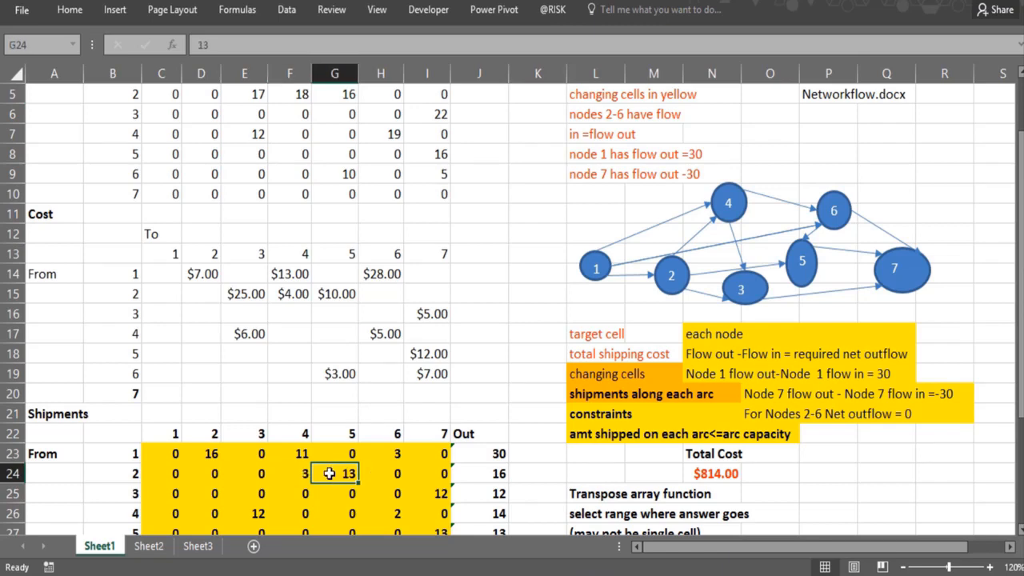
Step: Trace the optimized flows through nodes 3 and 4, comparing incoming shipments with outgoing ones in the yellow range
scroll(329, 474, "down", 1)
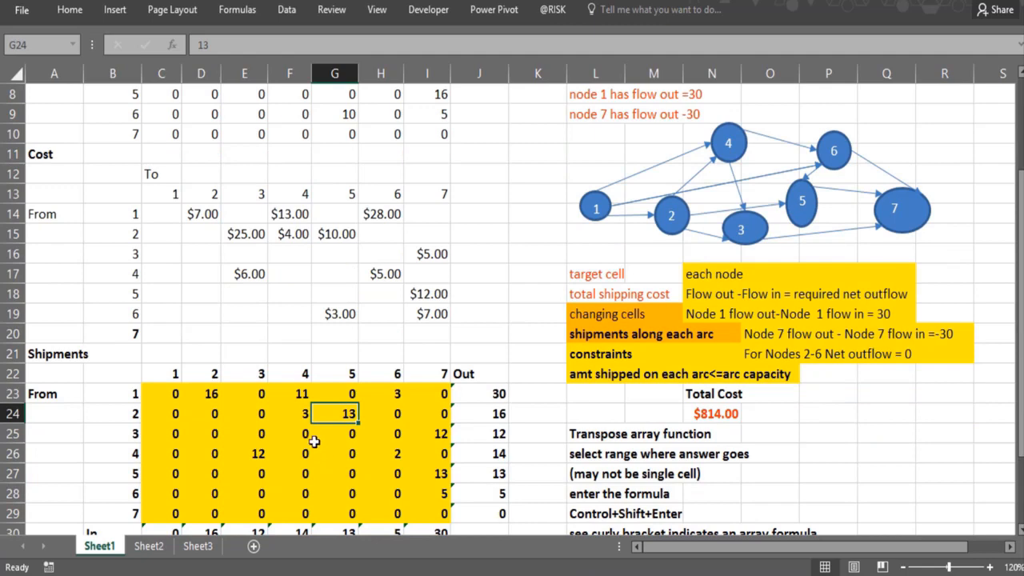
left_click(254, 426)
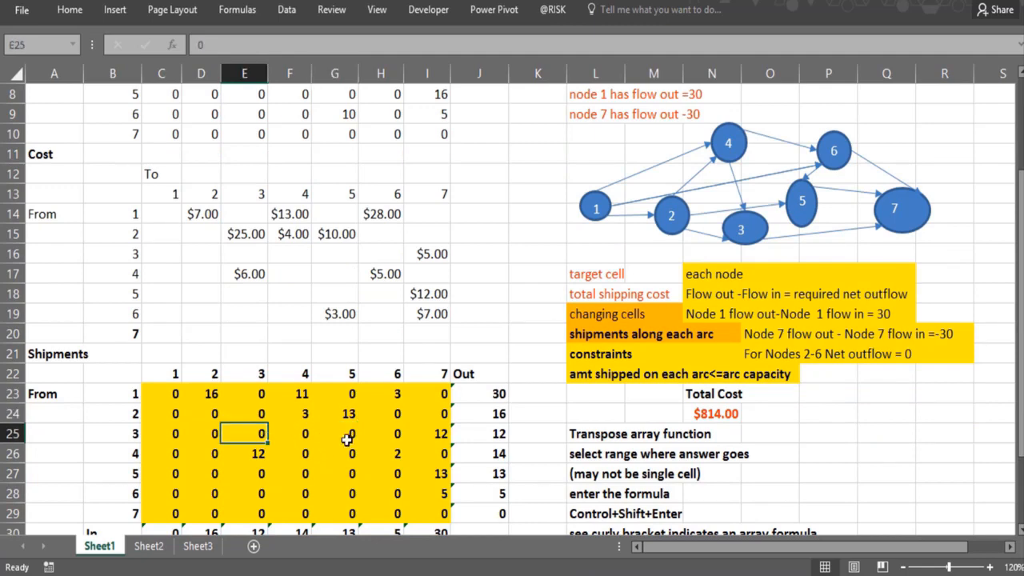
left_click(444, 436)
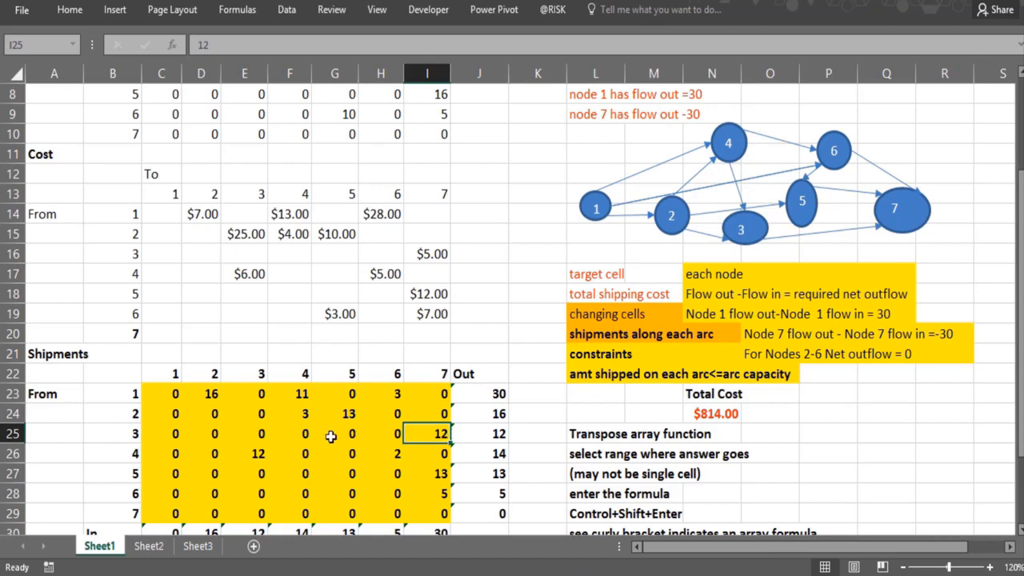
left_click(254, 454)
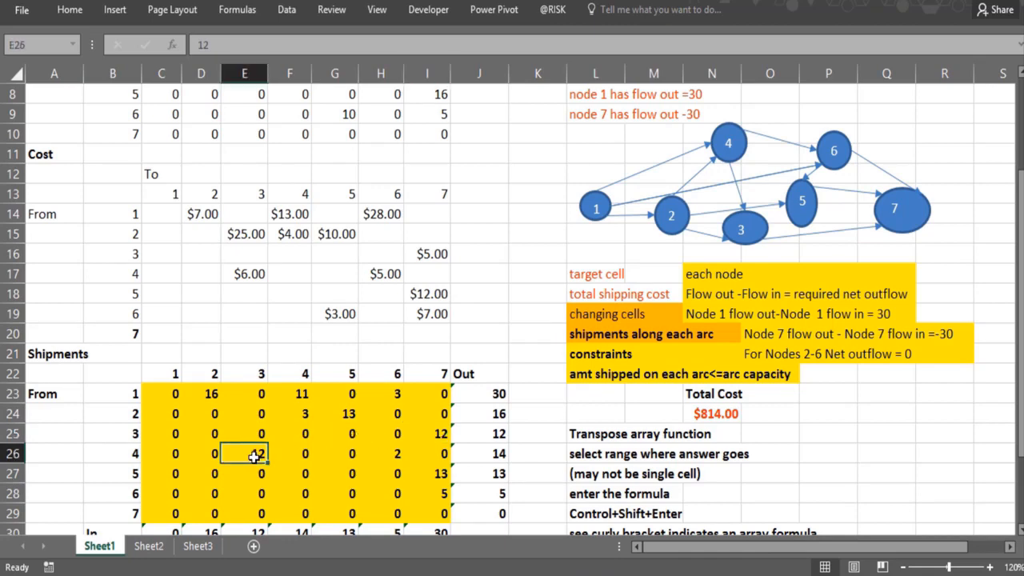
left_click(350, 432)
left_click(251, 450)
left_click(297, 394)
left_click(293, 415)
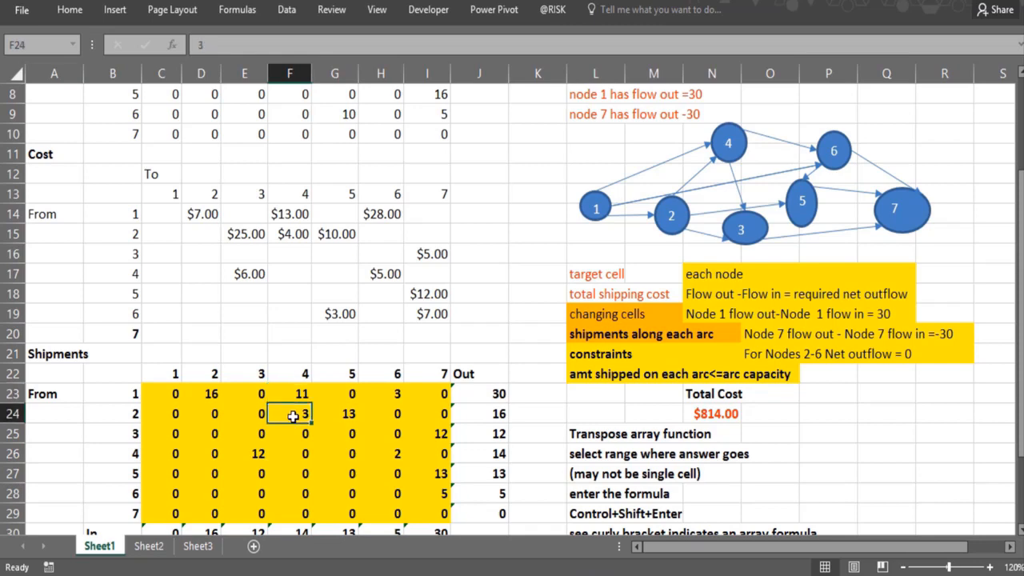
left_click(253, 457)
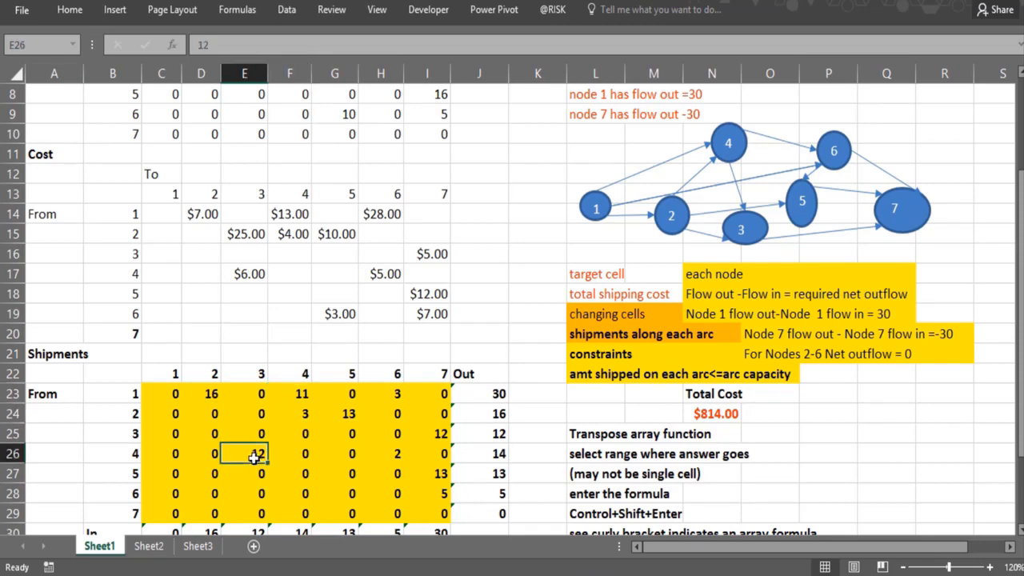
left_click(385, 459)
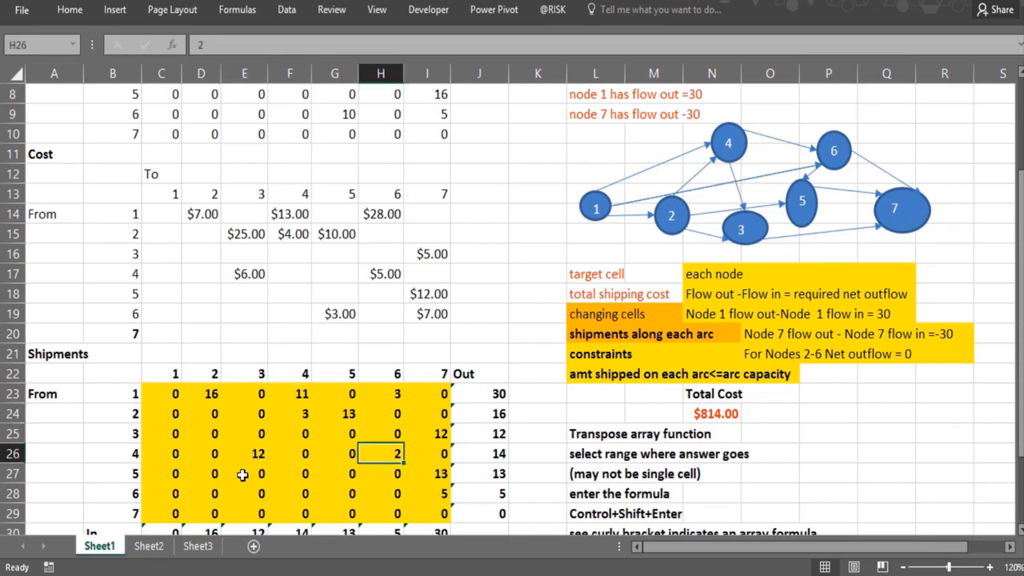
Step: Check the shipments from nodes 5 and 6 to node 7 against the flows coming into those nodes
left_click(242, 474)
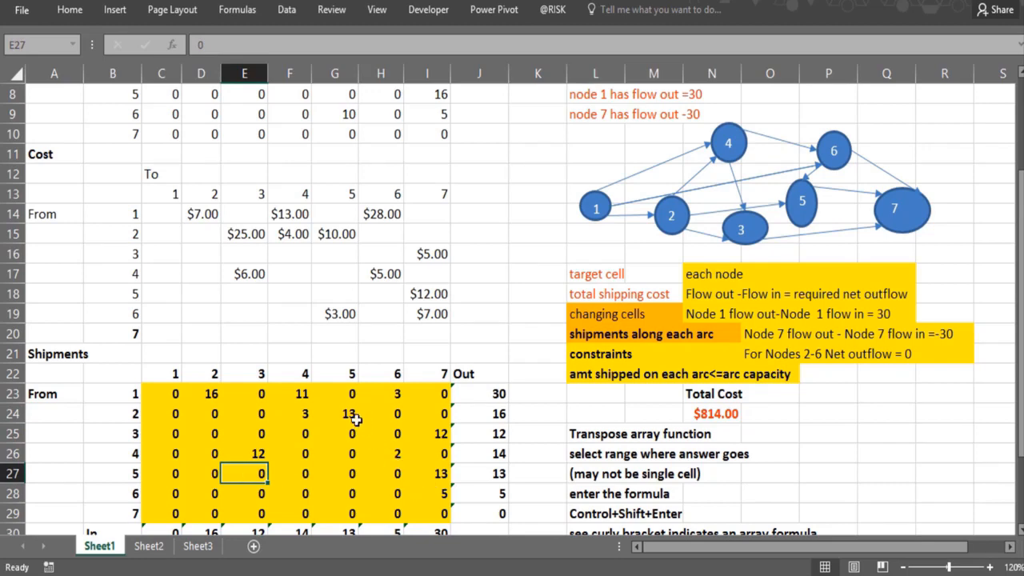
left_click(438, 470)
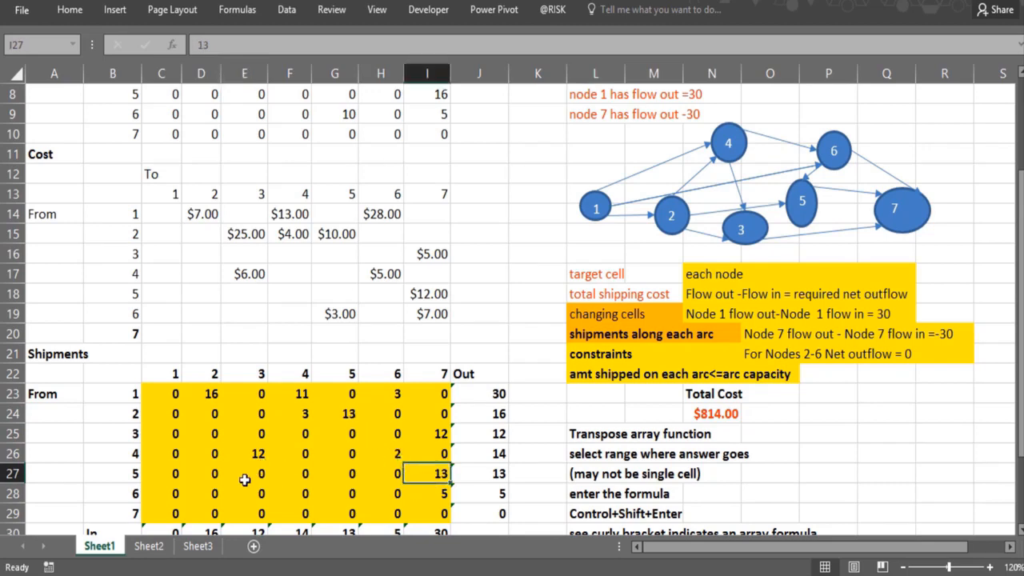
left_click(413, 494)
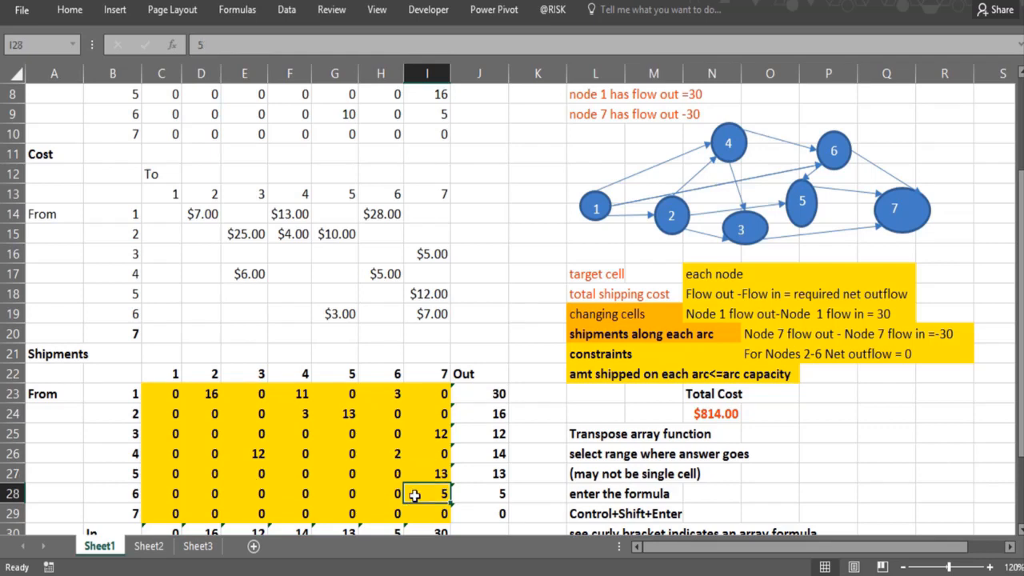
left_click(372, 394)
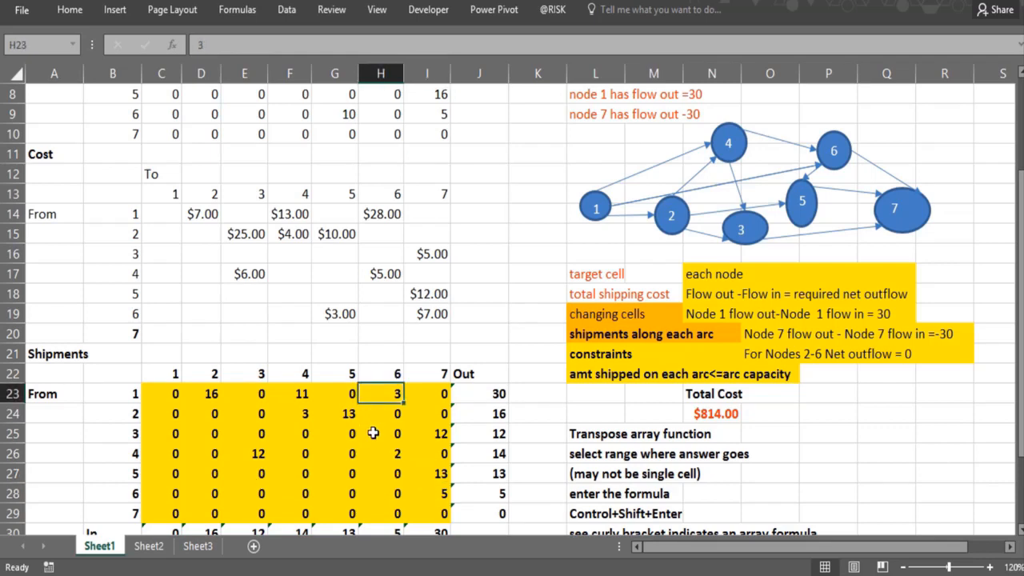
left_click(384, 454)
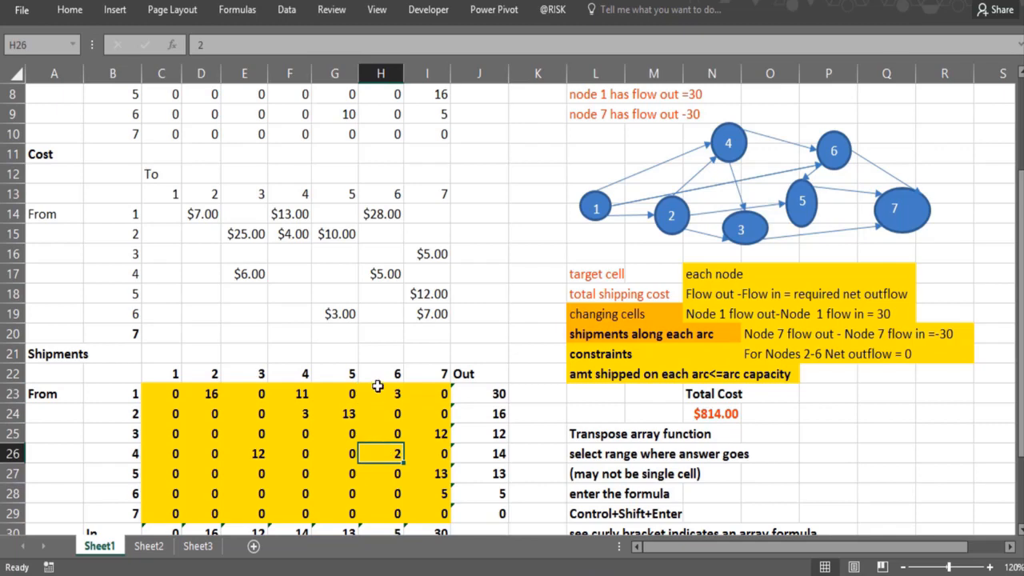
scroll(384, 451, "down", 1)
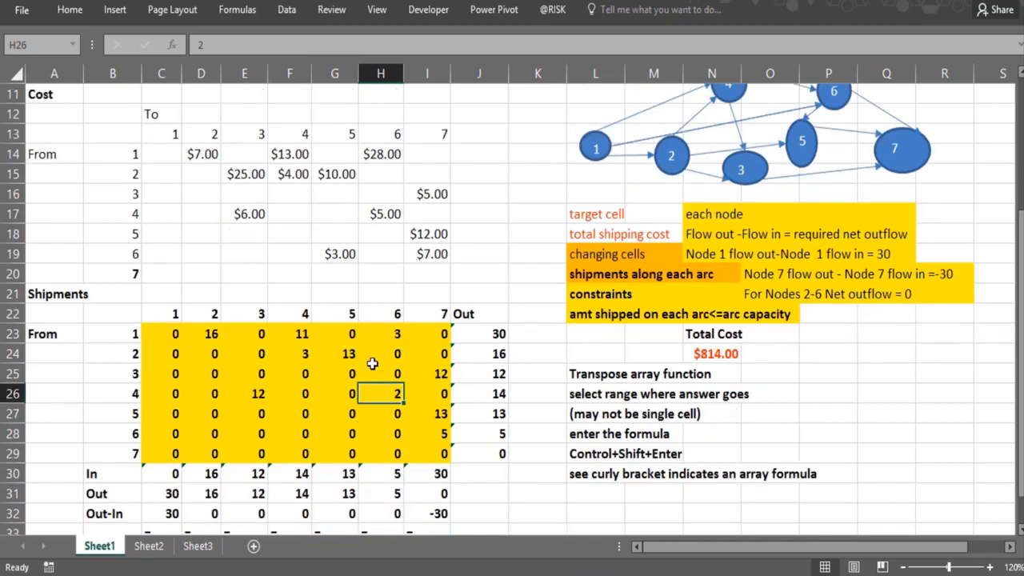